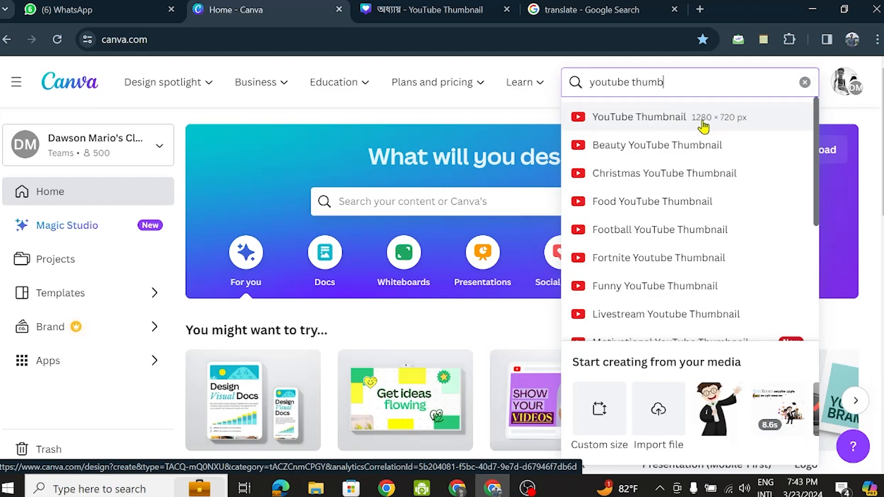
# Create a blank 1280 × 720 px YouTube Thumbnail design, and switch to the already open thumbnail design with the empty Page 2
pyautogui.click(634, 125)
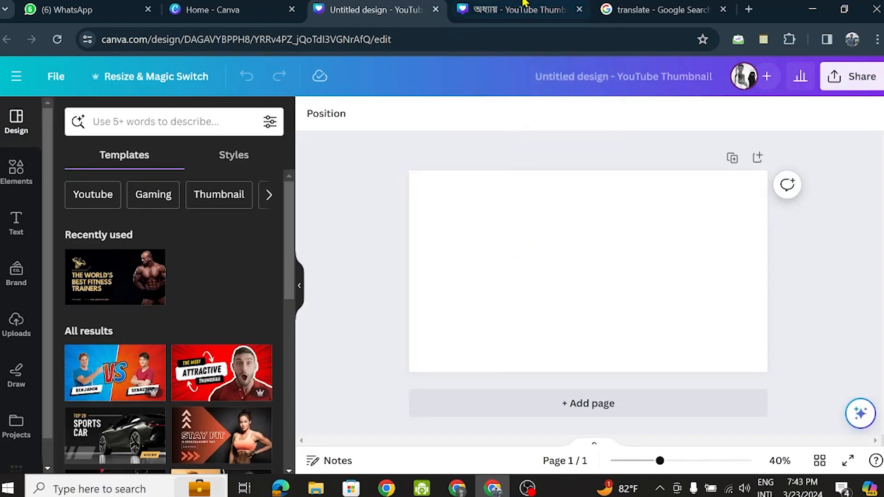
pyautogui.hotkey('ctrl', 'Tab')
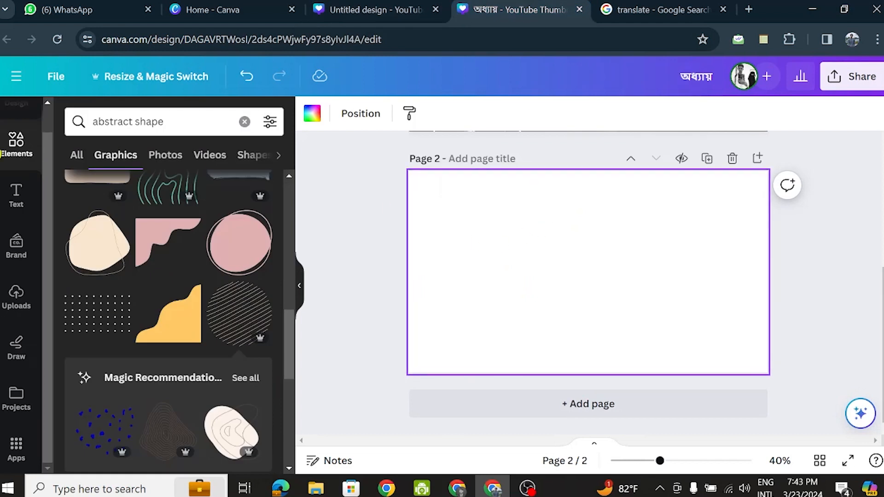
pyautogui.click(16, 146)
pyautogui.click(341, 240)
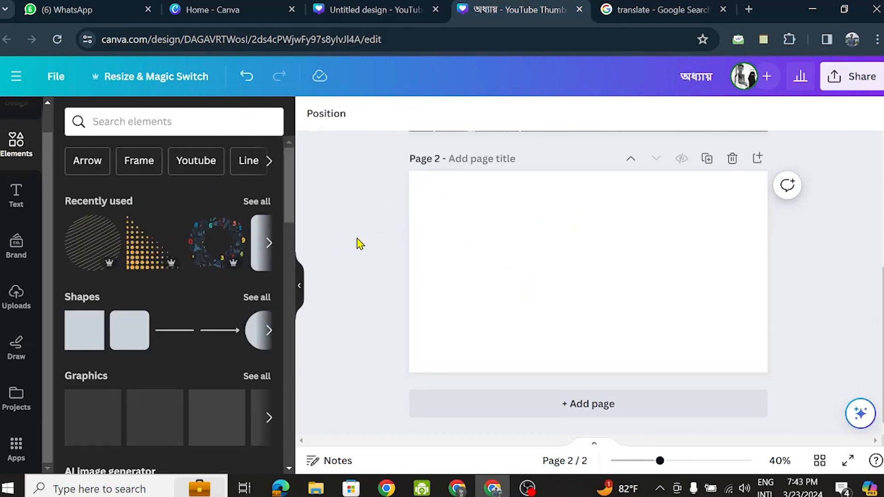
# Give the blank Page 2 a gradient background instead of a solid color
pyautogui.click(534, 264)
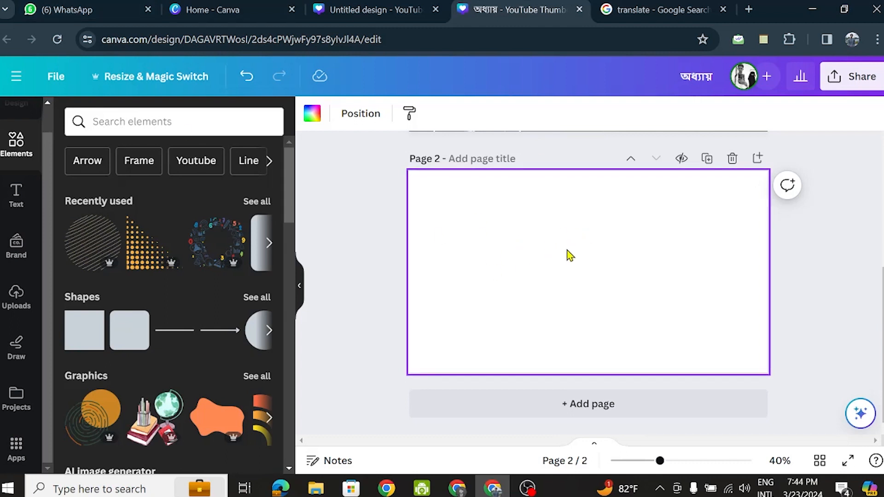
pyautogui.scroll(1, 548, 250)
pyautogui.scroll(-1, 548, 250)
pyautogui.click(315, 115)
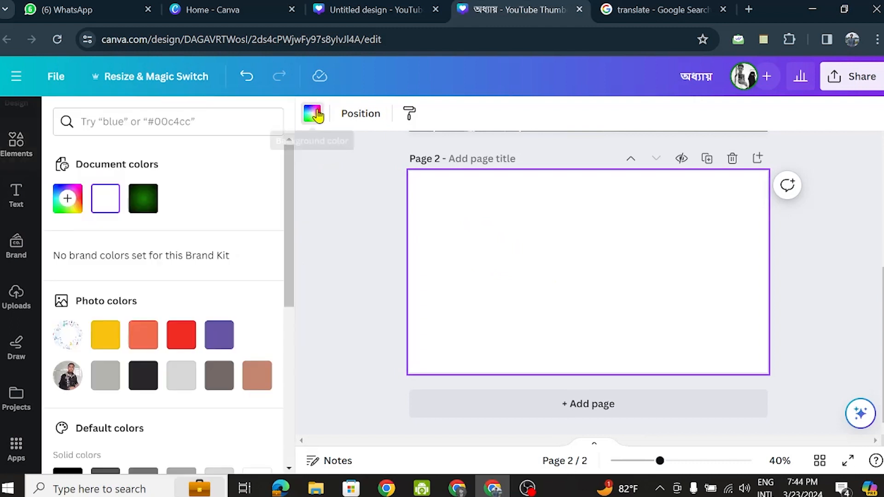
pyautogui.click(65, 203)
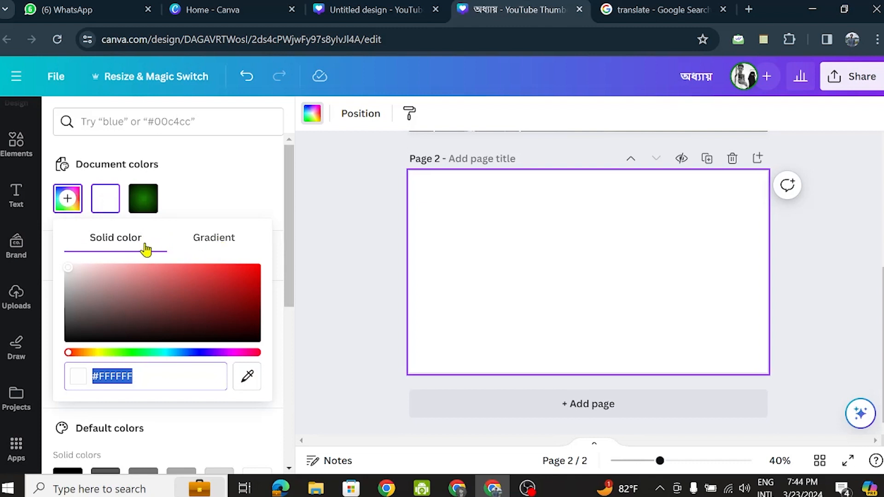
pyautogui.click(118, 246)
pyautogui.click(200, 246)
pyautogui.click(115, 247)
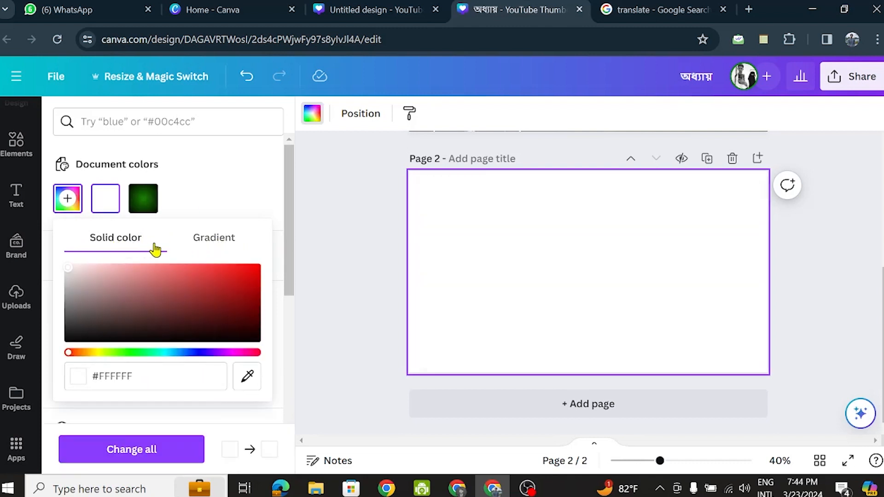
pyautogui.click(214, 246)
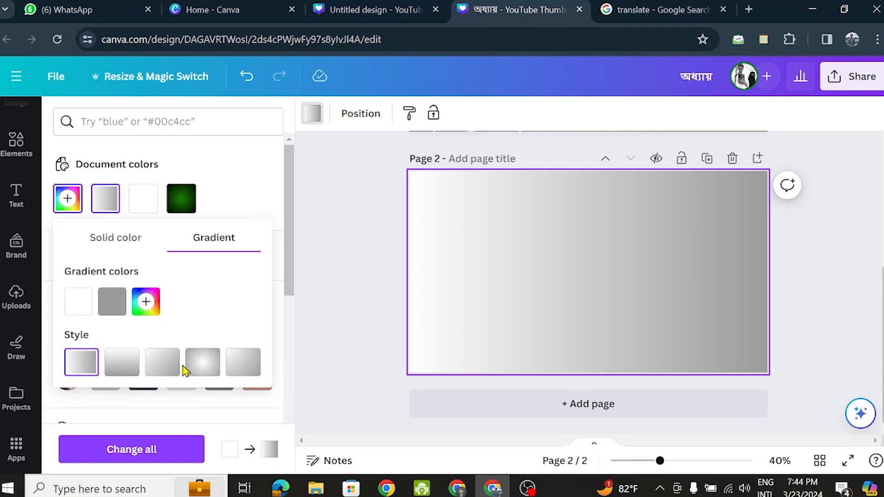
# Set the background gradient's first color to dark green #1A7200 and its second color to black #000000
pyautogui.click(77, 307)
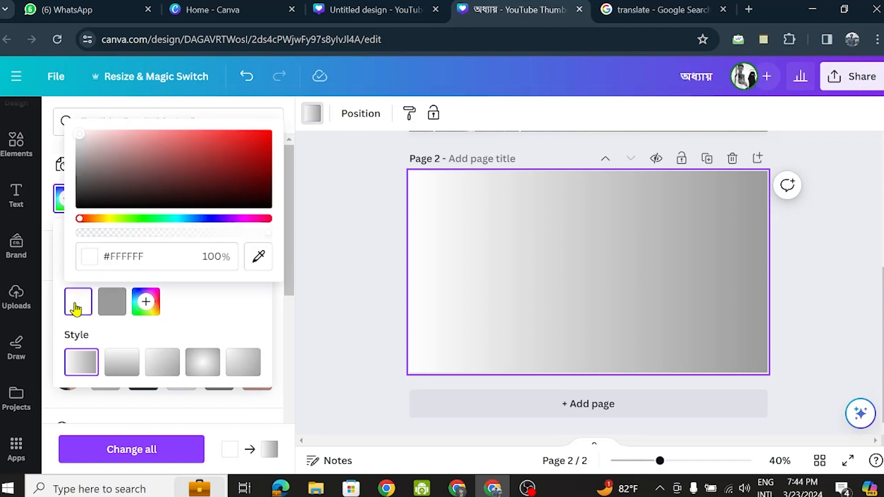
pyautogui.click(134, 219)
pyautogui.moveTo(85, 140); pyautogui.dragTo(276, 179)
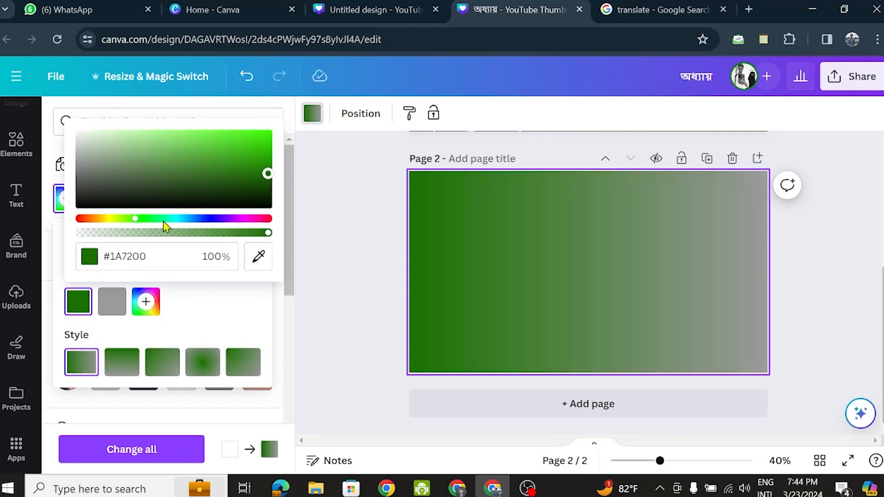
pyautogui.click(112, 301)
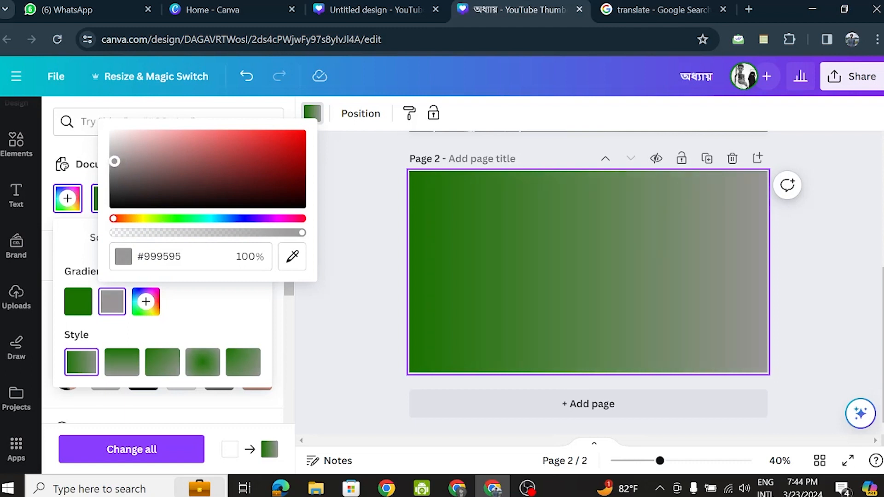
pyautogui.click(129, 205)
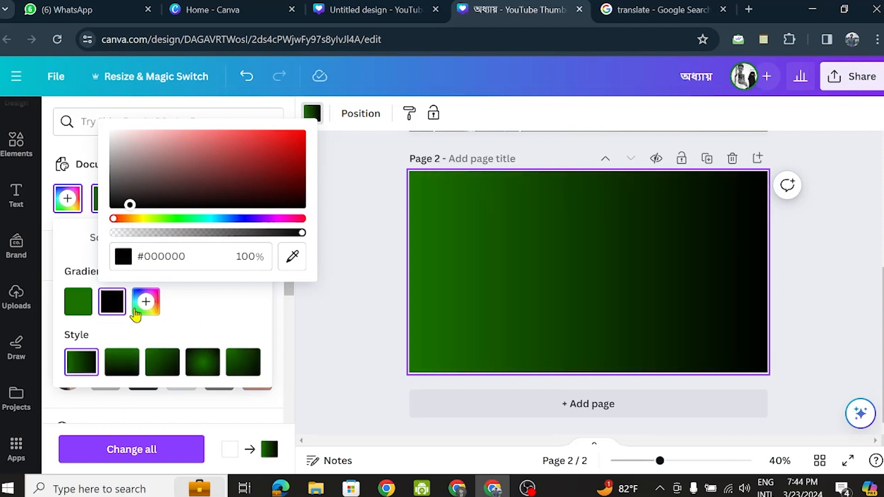
# Change the background gradient to the radial style with green at the center, and collapse the color options
pyautogui.click(198, 370)
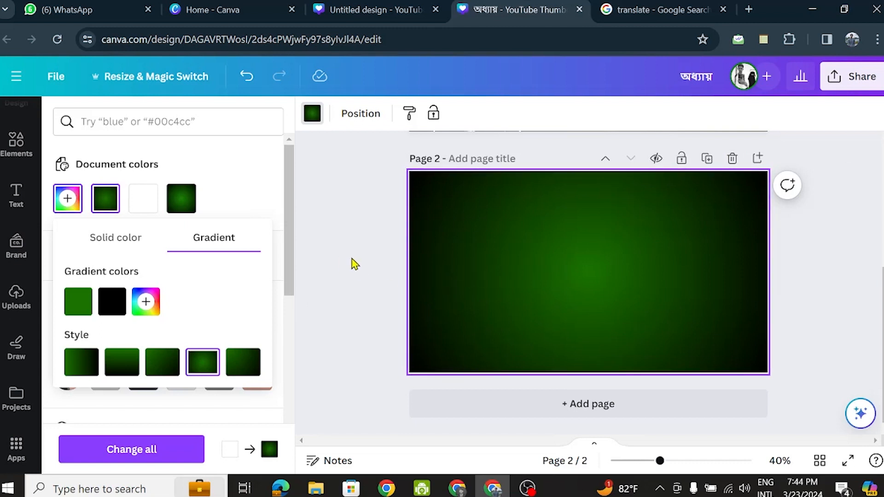
pyautogui.click(525, 287)
pyautogui.click(300, 283)
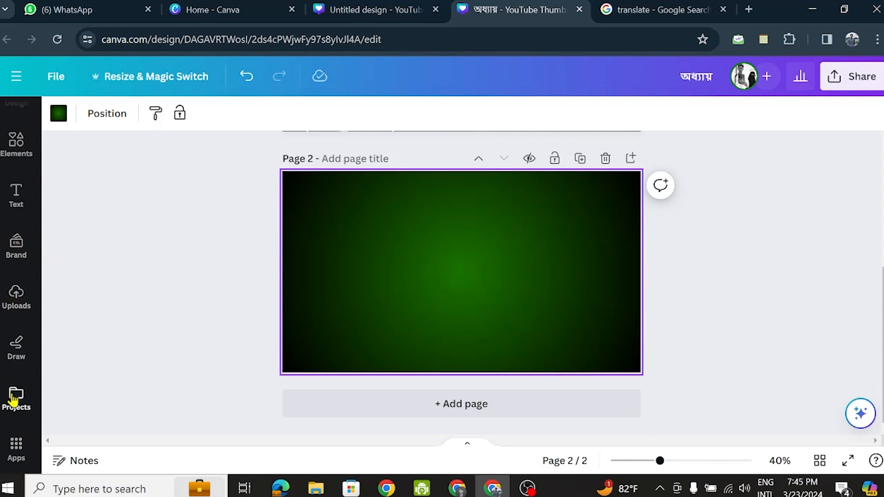
# Add the previously uploaded photo of the man in the black jacket and checked scarf to Page 2
pyautogui.click(17, 301)
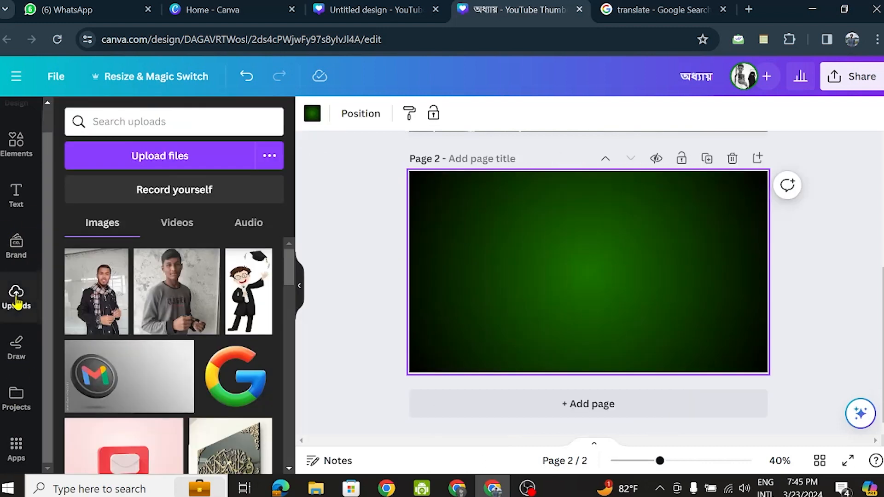
pyautogui.click(152, 159)
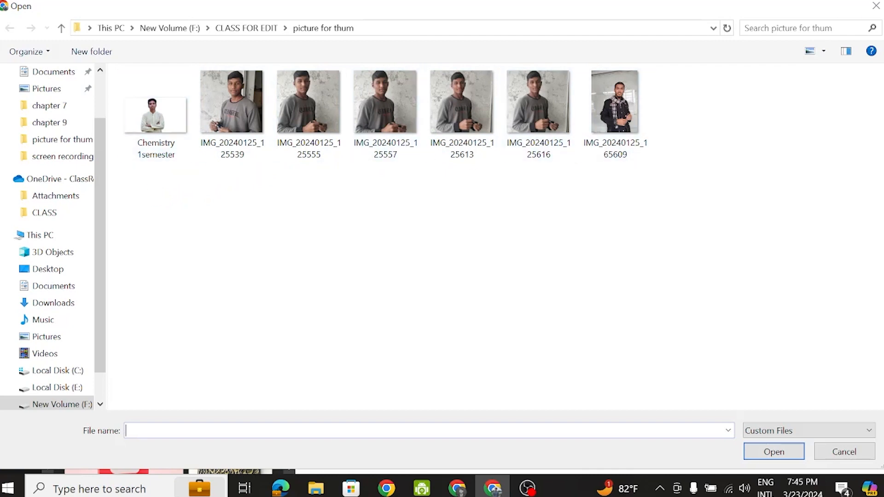
pyautogui.click(866, 11)
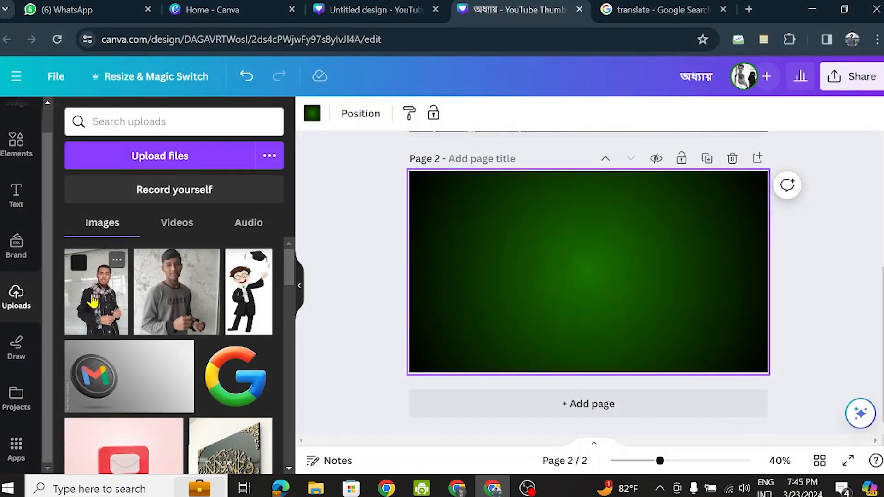
pyautogui.click(93, 302)
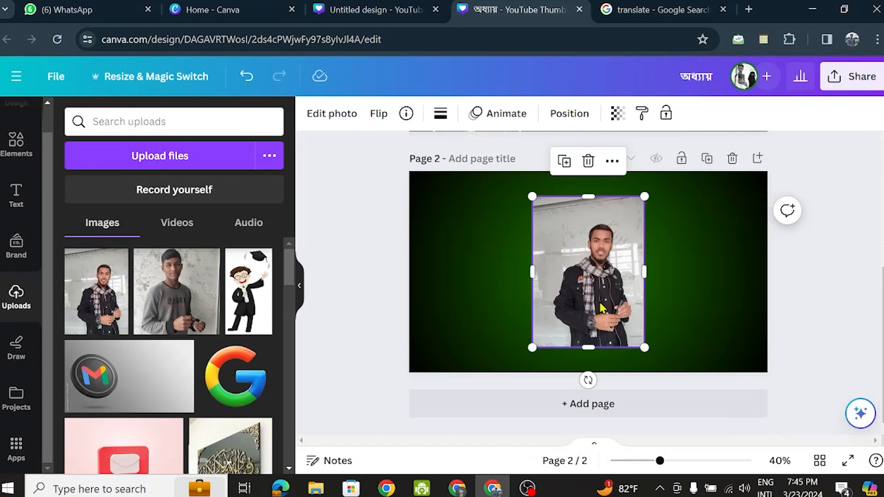
# Enlarge the man's photo to nearly the page height and align it with the page's left and bottom edges
pyautogui.moveTo(532, 348); pyautogui.dragTo(469, 364)
pyautogui.moveTo(542, 334); pyautogui.dragTo(485, 293)
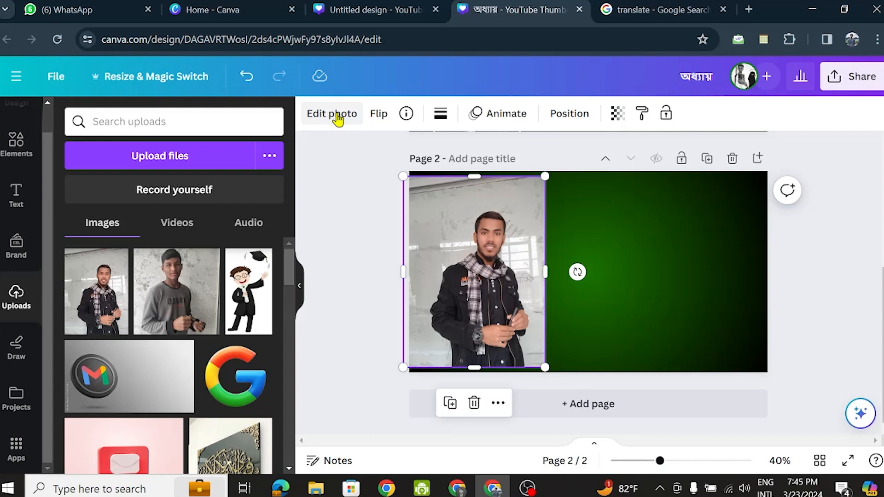
pyautogui.moveTo(510, 247)
pyautogui.mouseDown()
pyautogui.moveTo(505, 213)
pyautogui.moveTo(506, 241)
pyautogui.mouseUp()
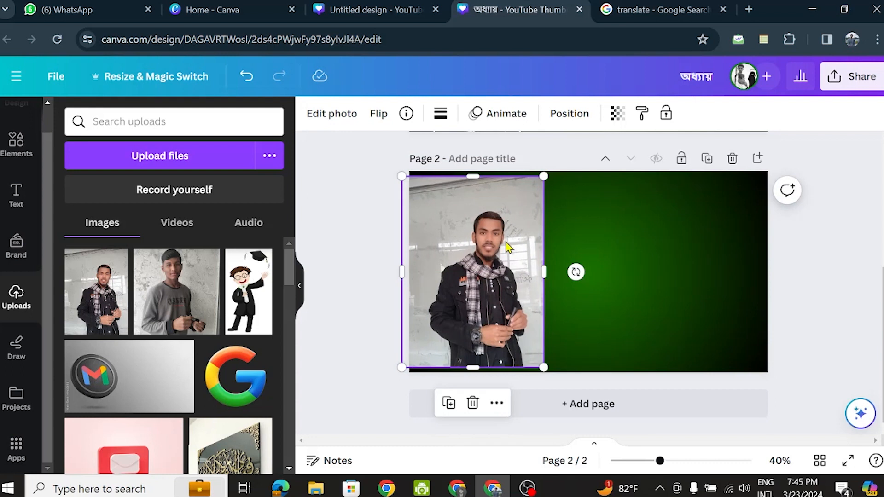
pyautogui.moveTo(481, 244); pyautogui.dragTo(480, 249)
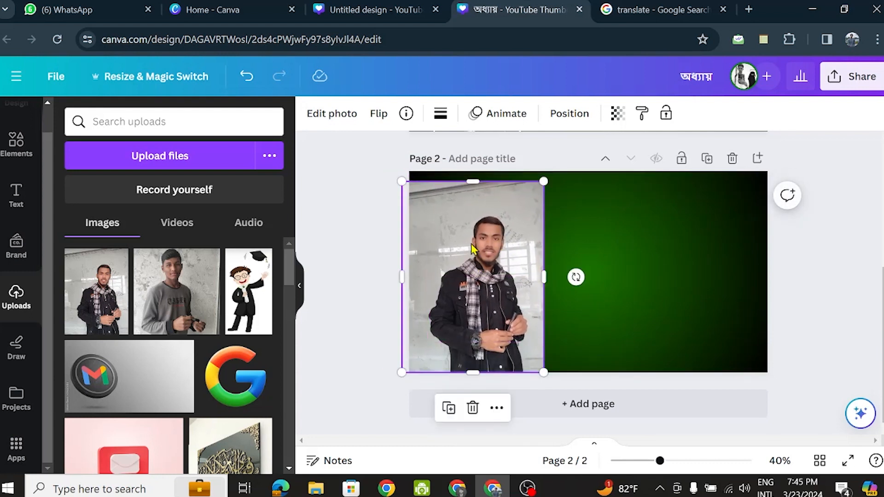
# Remove the background from the man's photo with BG Remover
pyautogui.click(339, 118)
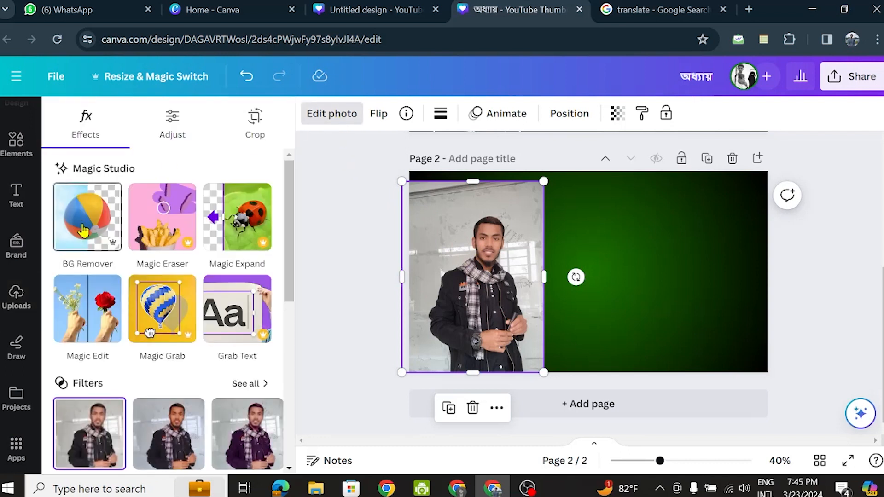
pyautogui.click(83, 230)
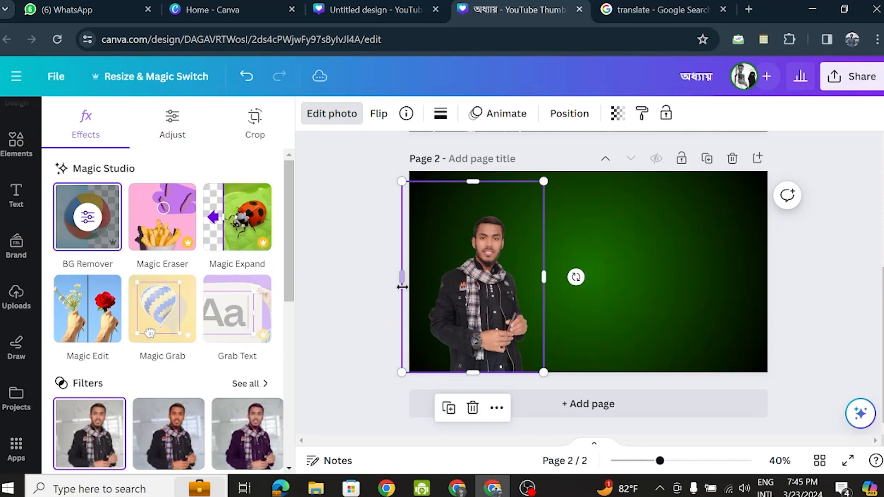
# Crop the empty margins around the man's cutout, and enlarge and reposition it in the page's lower left corner
pyautogui.moveTo(402, 277); pyautogui.dragTo(420, 279)
pyautogui.moveTo(471, 187); pyautogui.dragTo(473, 205)
pyautogui.moveTo(540, 291); pyautogui.dragTo(538, 291)
pyautogui.moveTo(537, 207); pyautogui.dragTo(555, 182)
pyautogui.moveTo(505, 248); pyautogui.dragTo(489, 275)
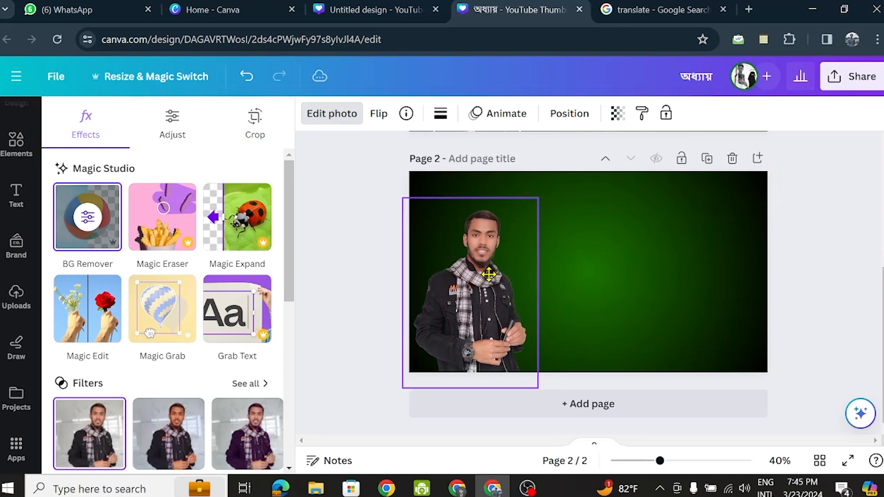
pyautogui.moveTo(537, 199); pyautogui.dragTo(543, 191)
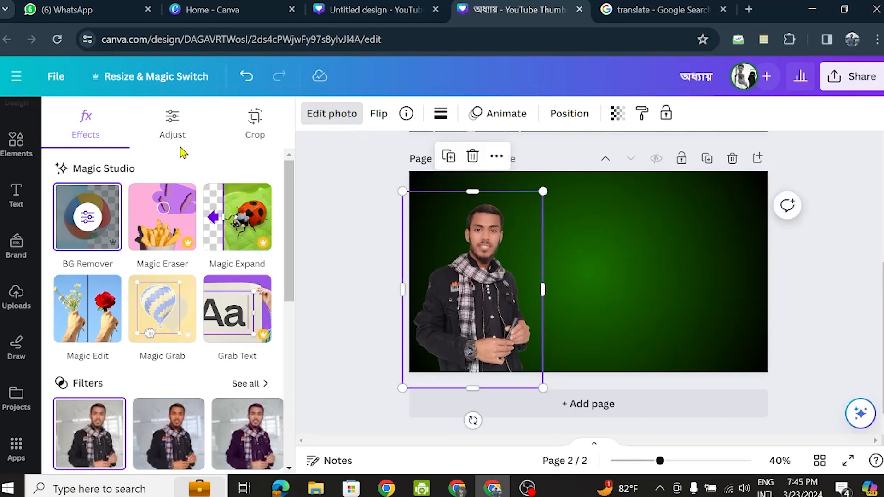
# Raise the cutout photo's brightness to about 22
pyautogui.click(186, 124)
pyautogui.scroll(-3, 138, 388)
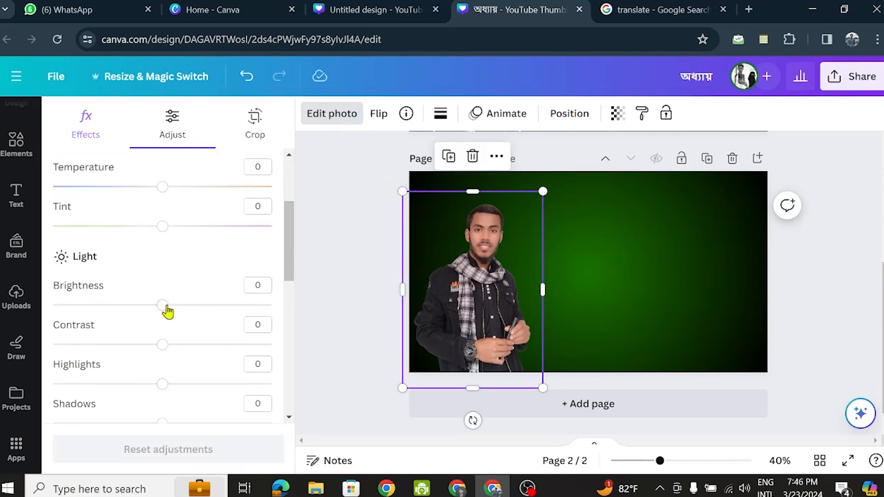
pyautogui.moveTo(166, 312); pyautogui.dragTo(188, 310)
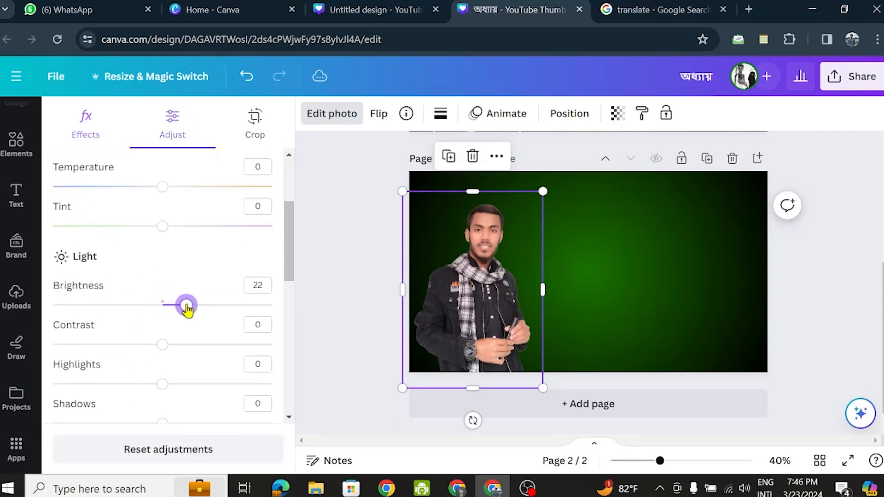
# Apply an Outline shadow effect to the man's cutout photo and set its color to white (#FFFFFF)
pyautogui.click(84, 130)
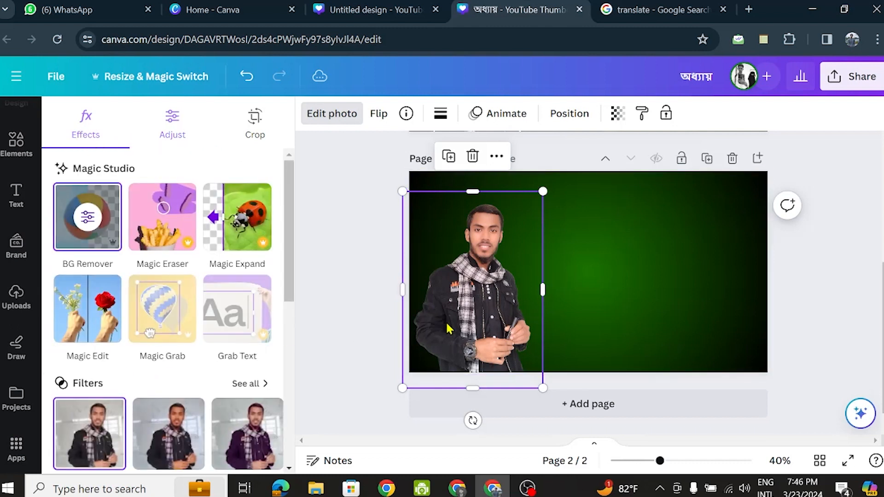
pyautogui.scroll(-3, 48, 379)
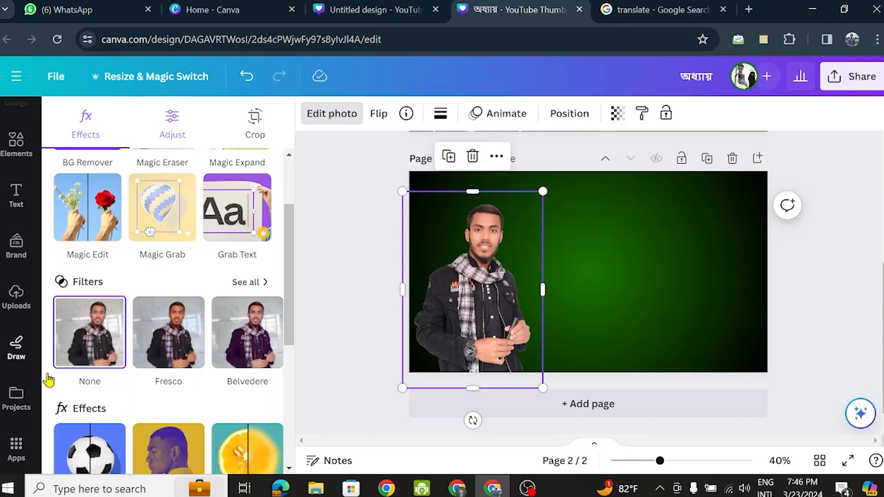
pyautogui.click(91, 426)
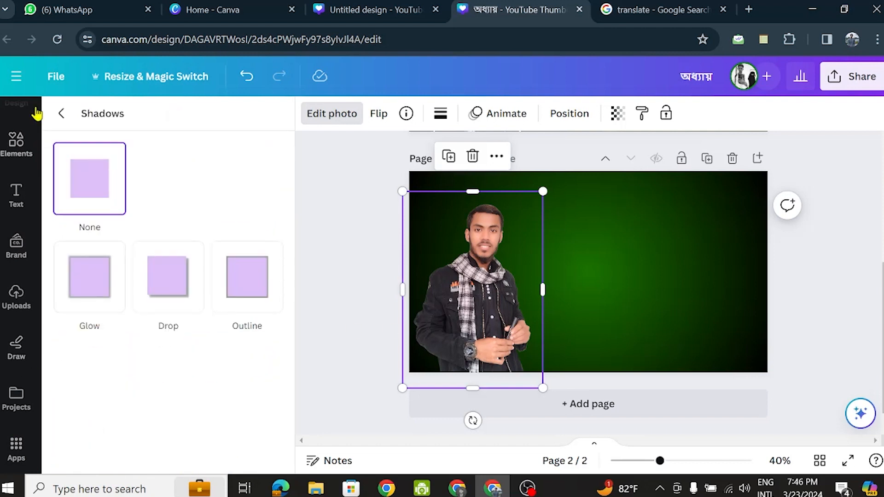
pyautogui.click(61, 114)
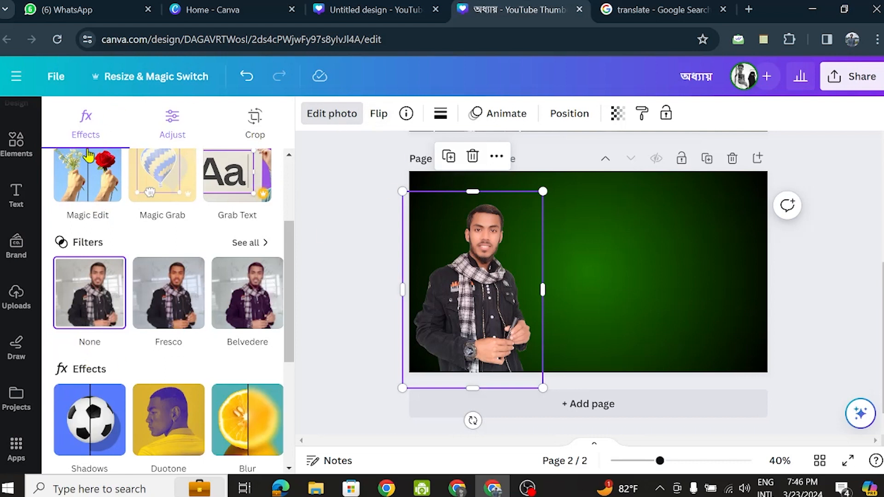
pyautogui.scroll(-3, 78, 368)
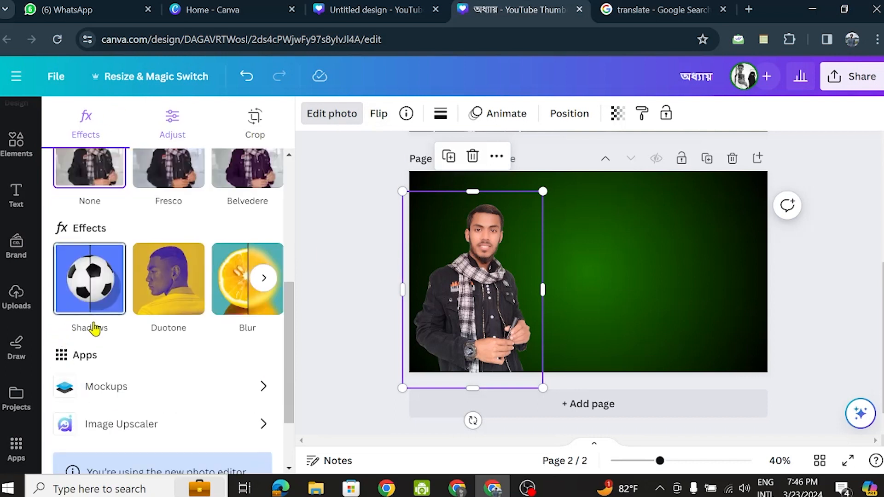
pyautogui.click(87, 283)
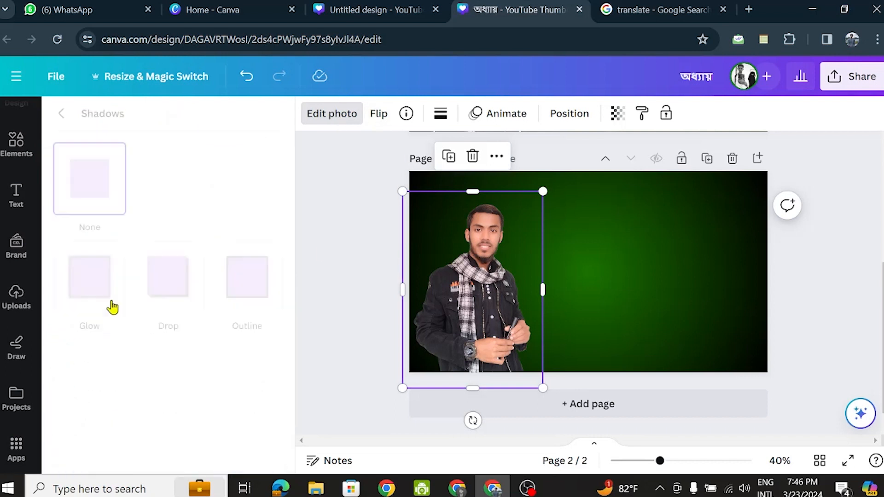
pyautogui.click(244, 306)
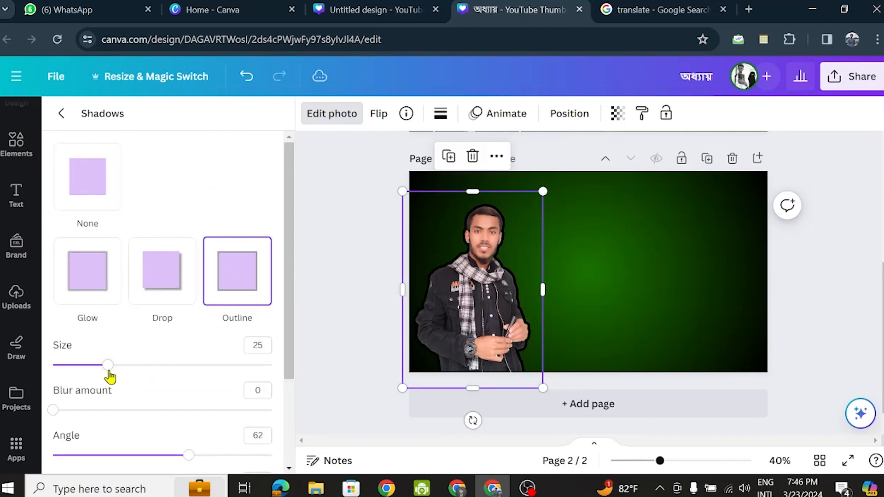
pyautogui.scroll(-3, 138, 380)
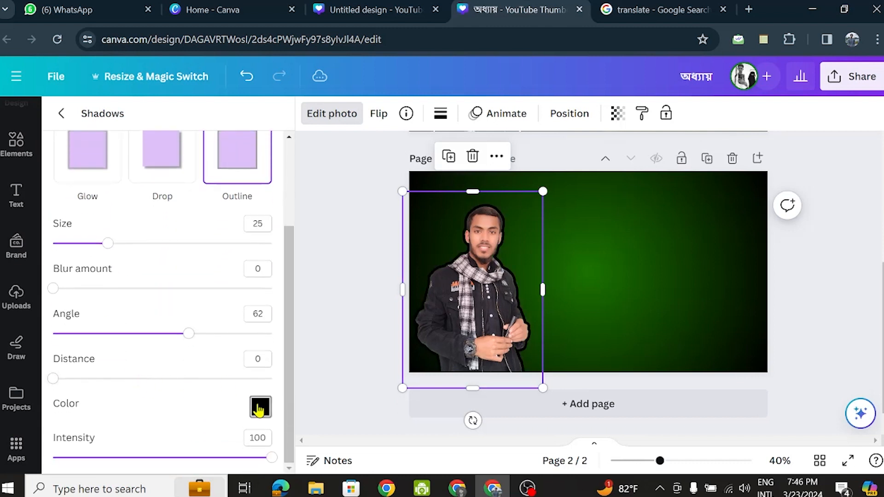
pyautogui.click(259, 406)
pyautogui.moveTo(267, 327); pyautogui.dragTo(259, 223)
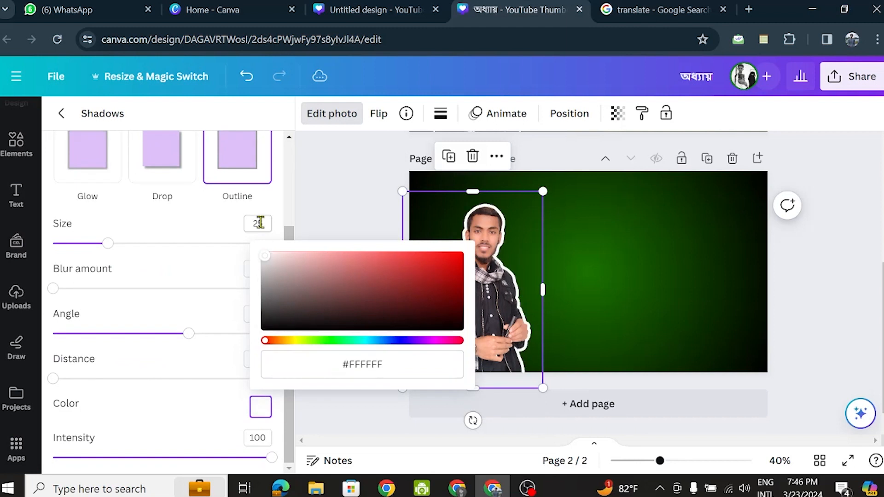
# Reduce the white outline's size around the cutout photo to 11
pyautogui.moveTo(105, 251); pyautogui.dragTo(77, 250)
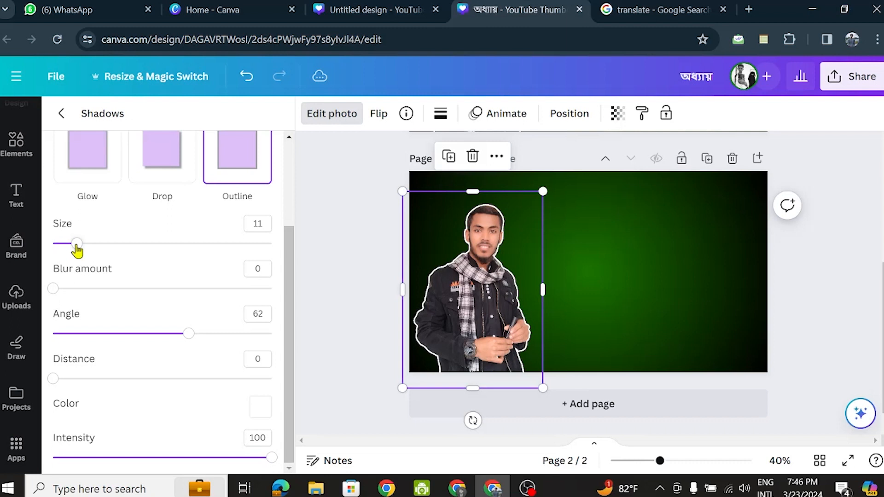
pyautogui.moveTo(79, 249)
pyautogui.mouseDown()
pyautogui.moveTo(69, 249)
pyautogui.moveTo(80, 249)
pyautogui.mouseUp()
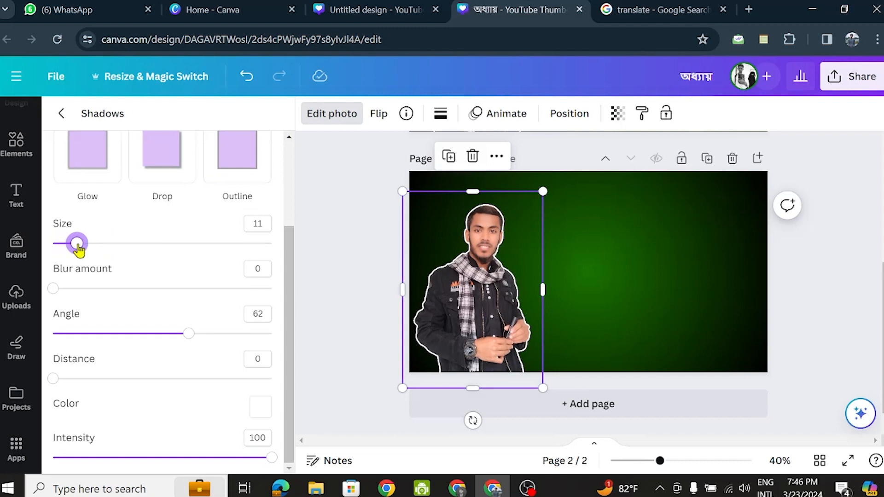
pyautogui.click(339, 248)
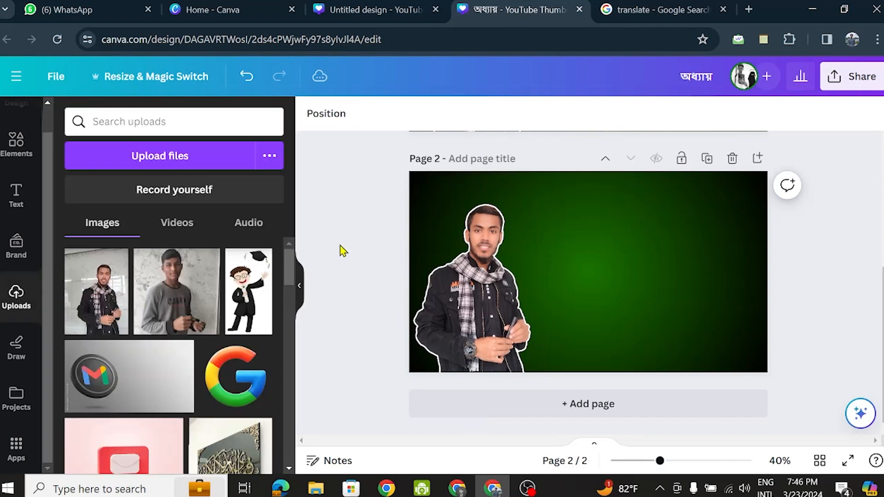
# Enlarge the man's cutout photo slightly and nudge it into place in the page's lower left corner
pyautogui.click(507, 276)
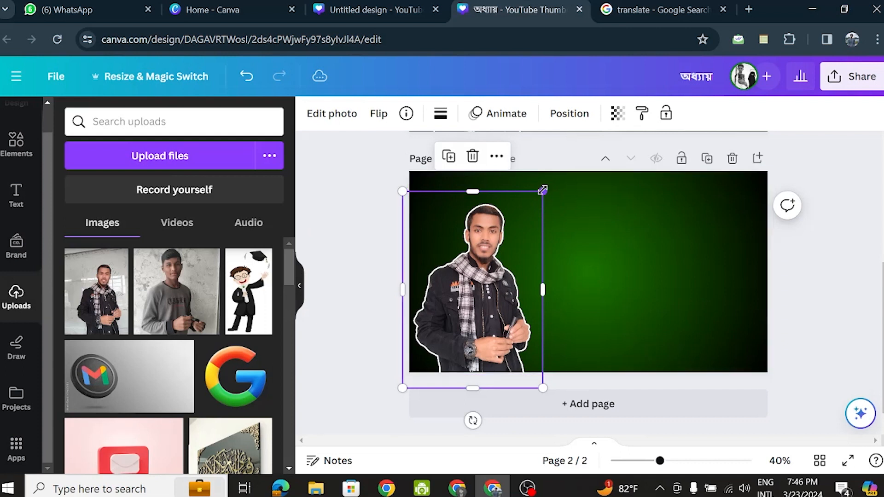
pyautogui.moveTo(543, 189); pyautogui.dragTo(546, 186)
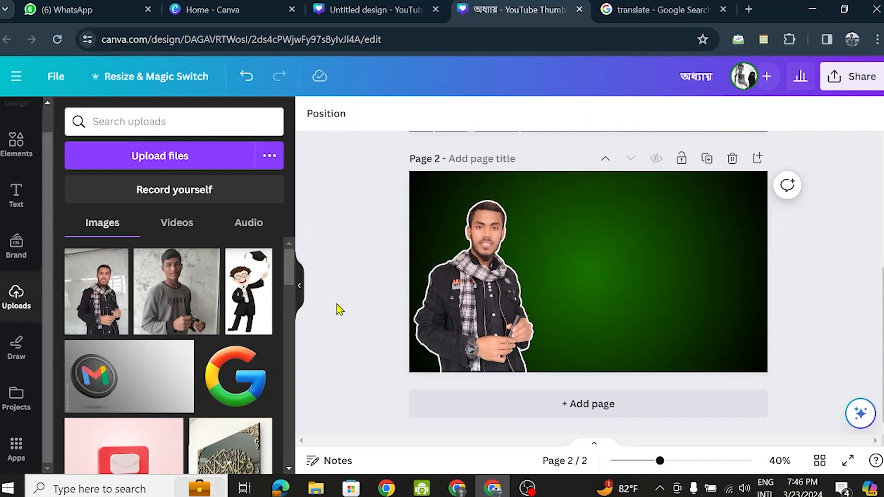
pyautogui.click(471, 312)
pyautogui.moveTo(470, 312); pyautogui.dragTo(471, 311)
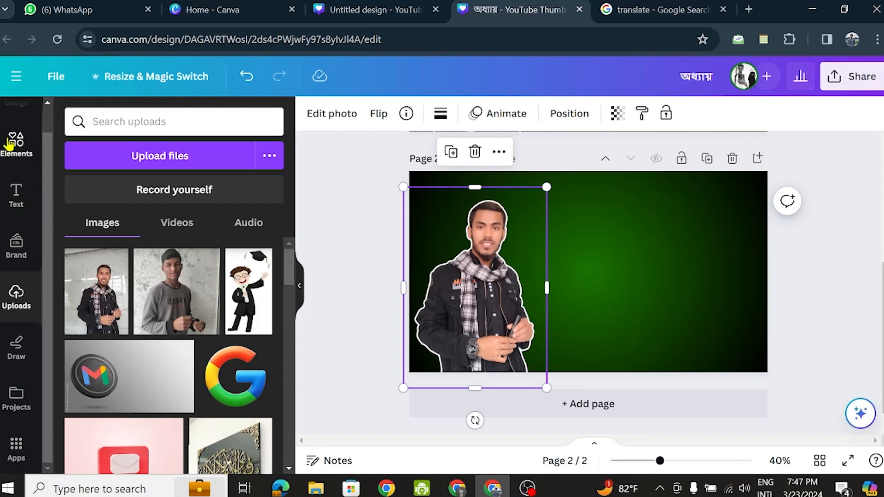
# Add a rounded square shape to page 2 and stretch it into a wide rectangle beside the man
pyautogui.moveTo(133, 340)
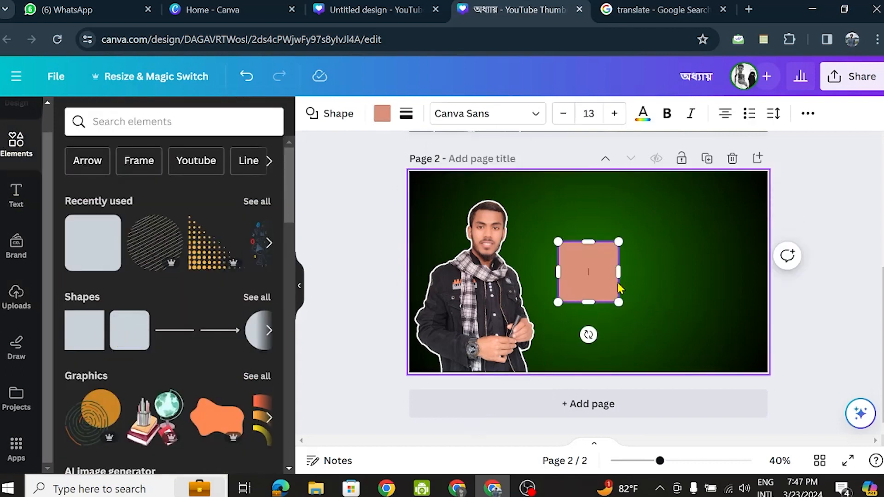
pyautogui.moveTo(618, 274); pyautogui.dragTo(731, 275)
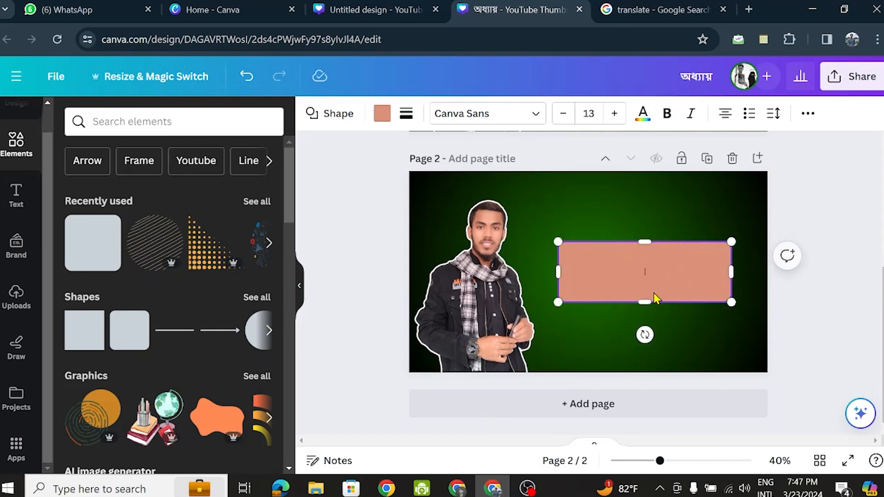
pyautogui.moveTo(643, 302); pyautogui.dragTo(644, 321)
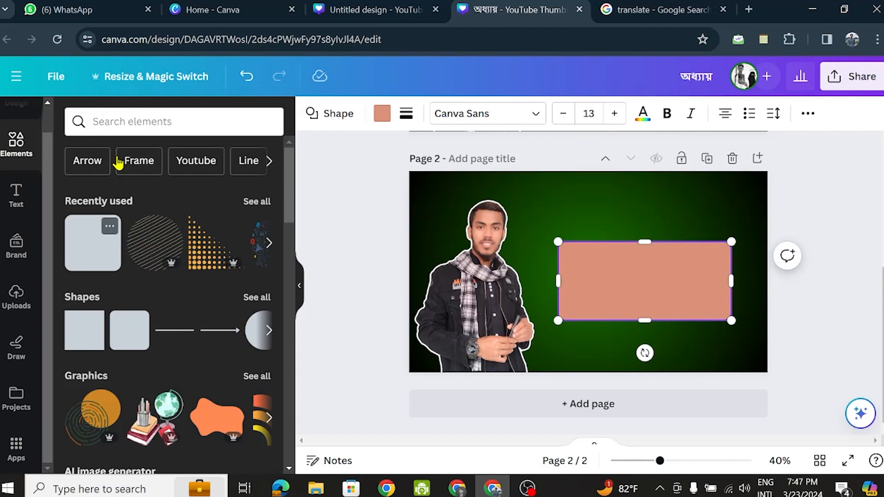
# Clear the list of recent element searches
pyautogui.click(140, 124)
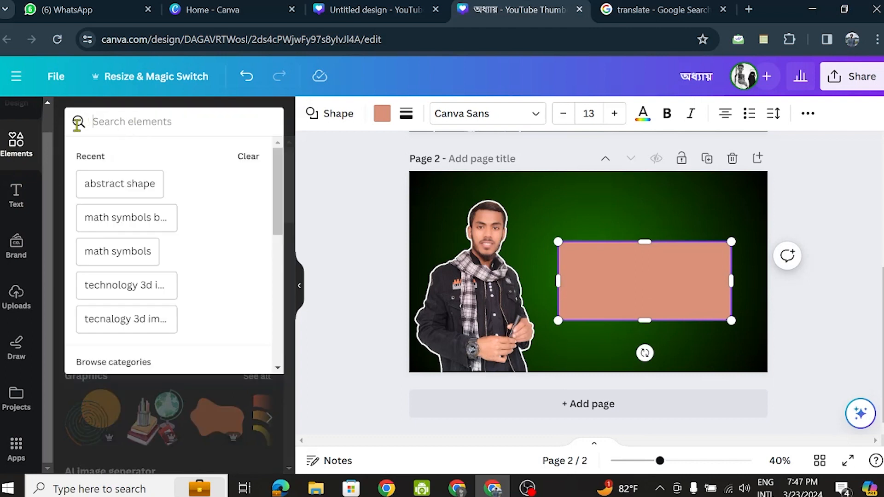
pyautogui.click(251, 161)
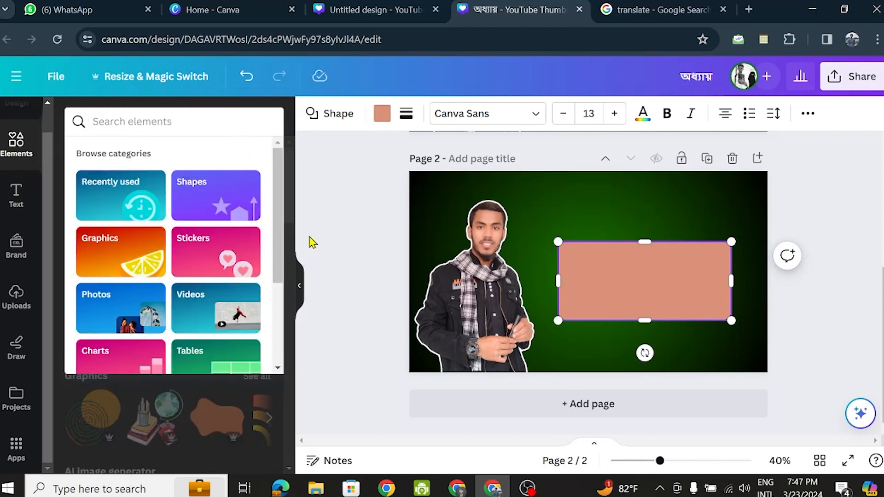
pyautogui.click(309, 251)
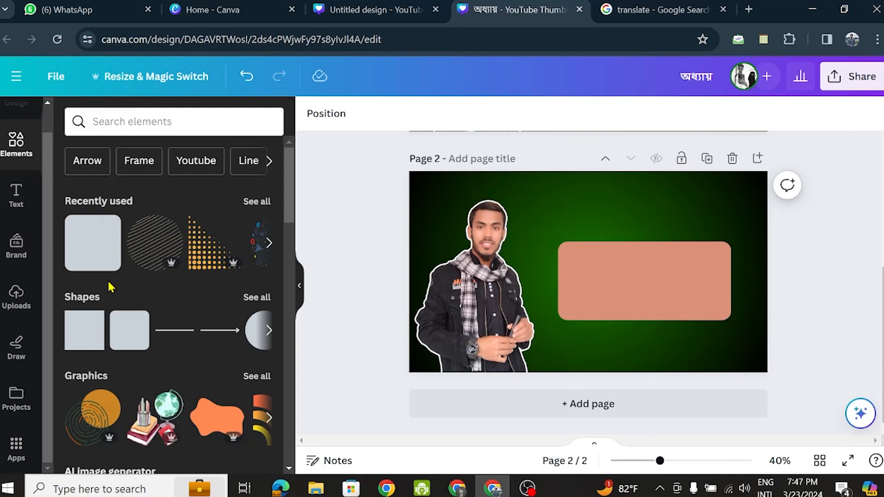
# Move the rounded rectangle slightly closer to the man and fill it with the document's dark green radial gradient
pyautogui.moveTo(629, 282); pyautogui.dragTo(622, 289)
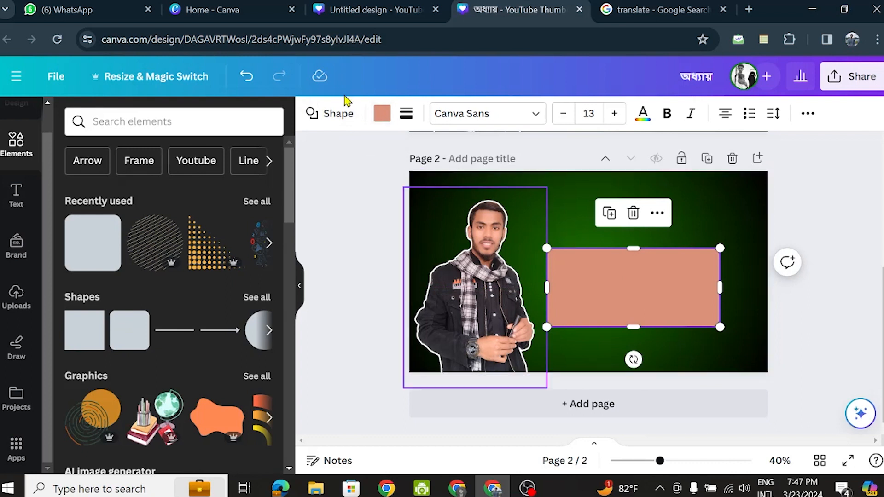
pyautogui.click(387, 116)
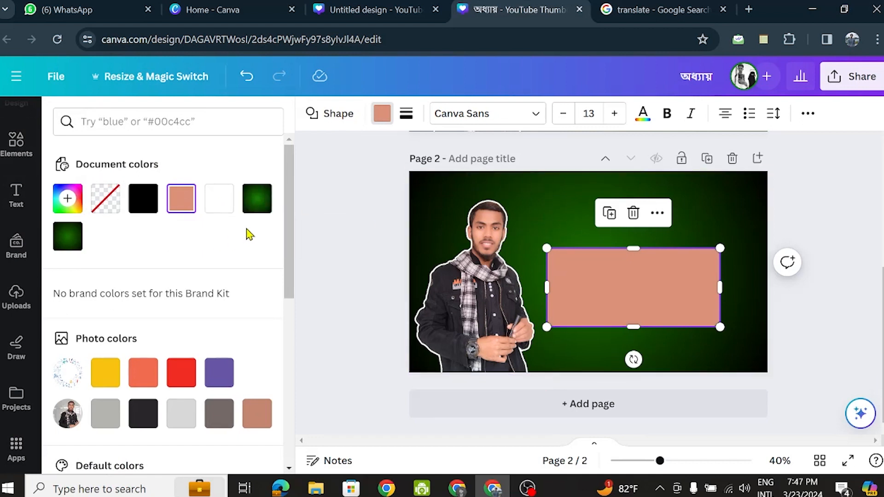
pyautogui.click(259, 206)
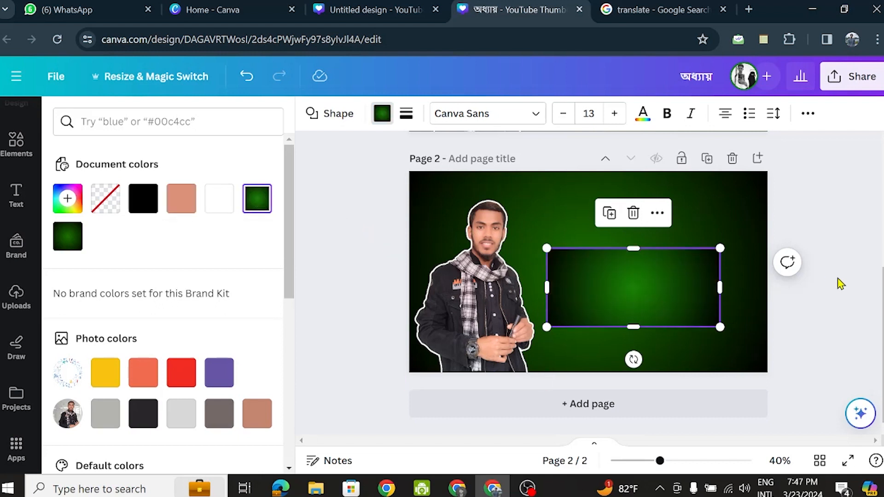
# Shrink the green rounded rectangle slightly and shift it further toward the man's photo
pyautogui.moveTo(546, 326); pyautogui.dragTo(553, 325)
pyautogui.moveTo(614, 272); pyautogui.dragTo(603, 269)
pyautogui.click(861, 259)
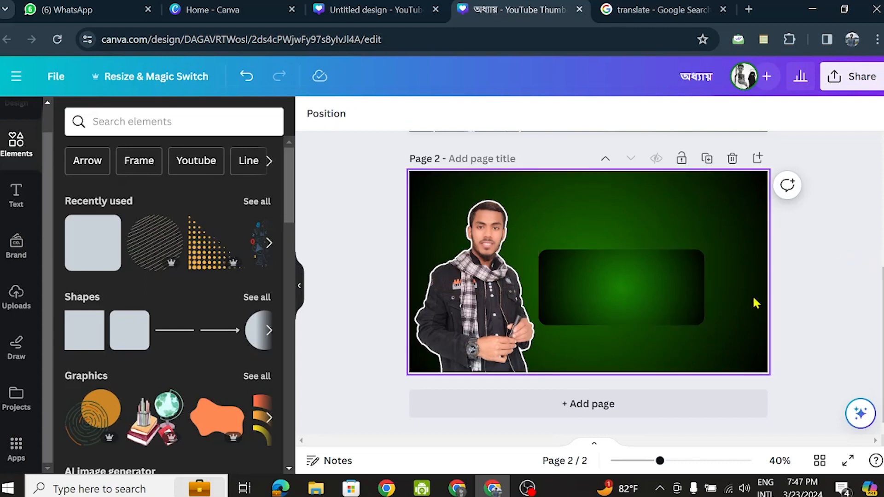
# Give the green rounded rectangle a solid white border with weight 4
pyautogui.click(651, 295)
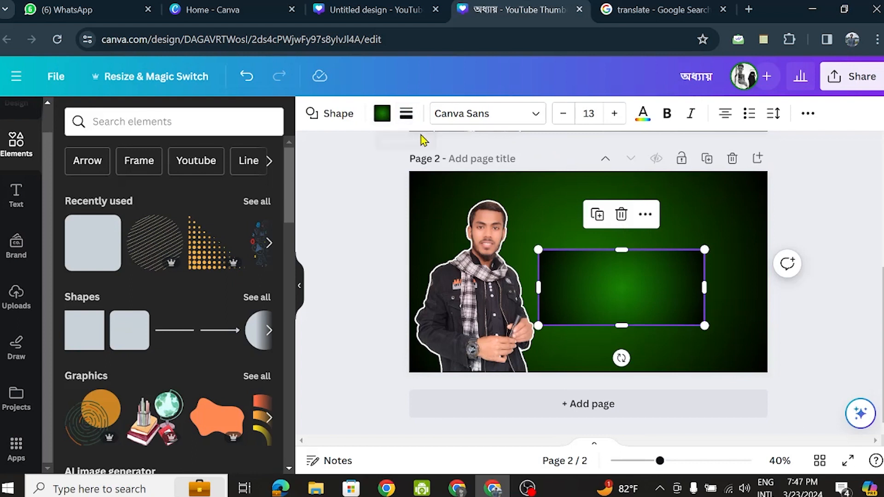
pyautogui.click(407, 115)
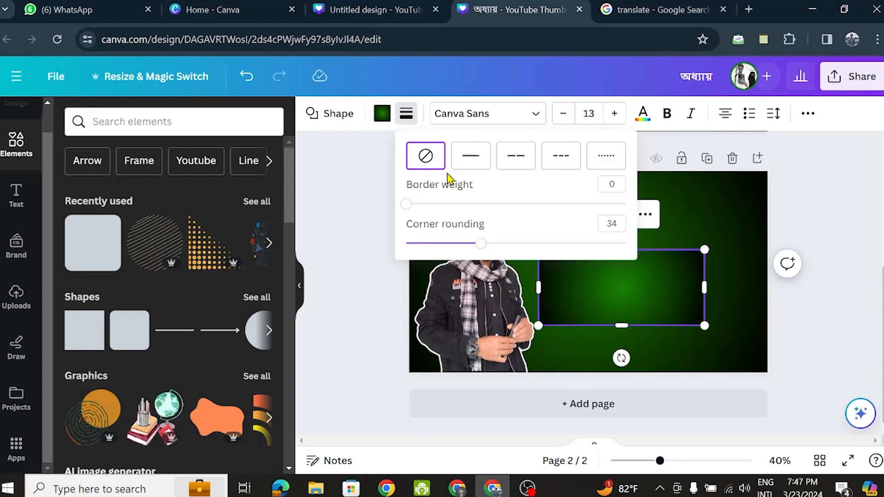
pyautogui.click(470, 158)
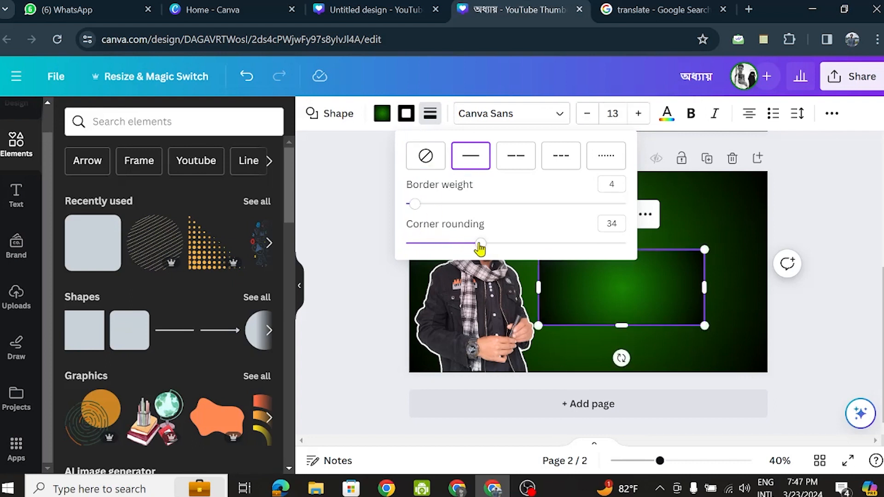
pyautogui.click(405, 114)
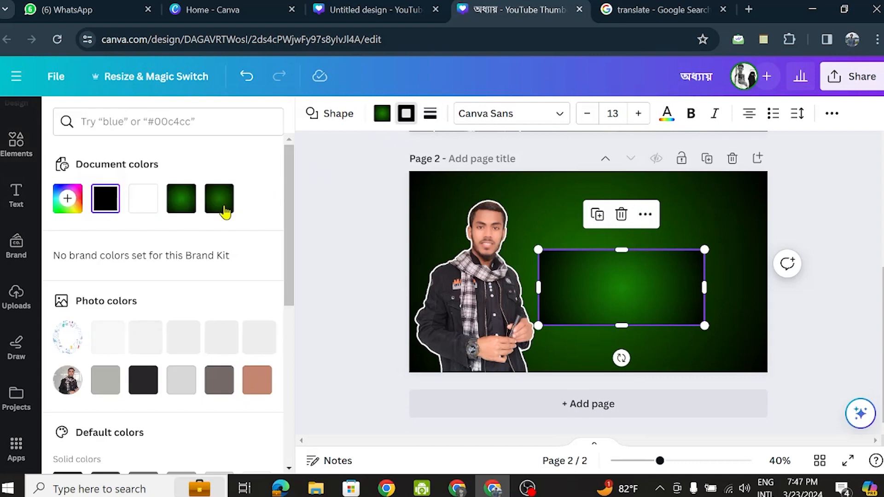
pyautogui.click(148, 211)
pyautogui.click(358, 229)
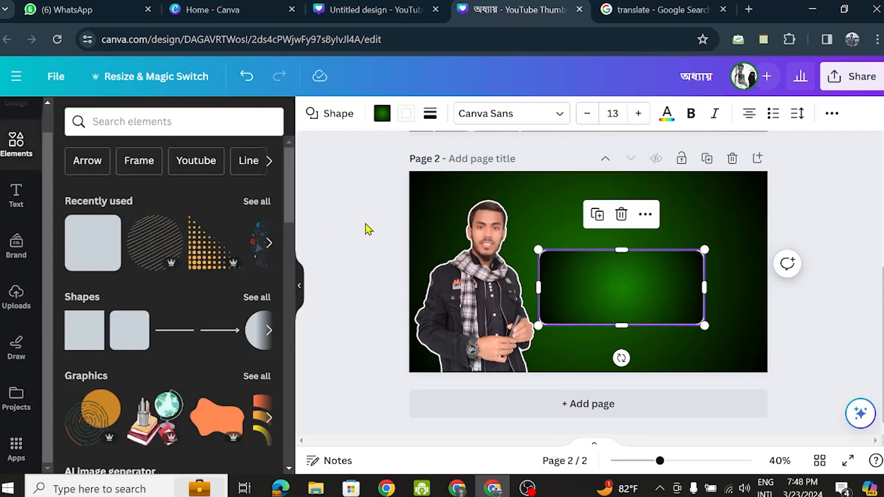
# Move the bordered rectangle away from the man and enlarge it slightly toward its lower left corner
pyautogui.moveTo(590, 289); pyautogui.dragTo(606, 286)
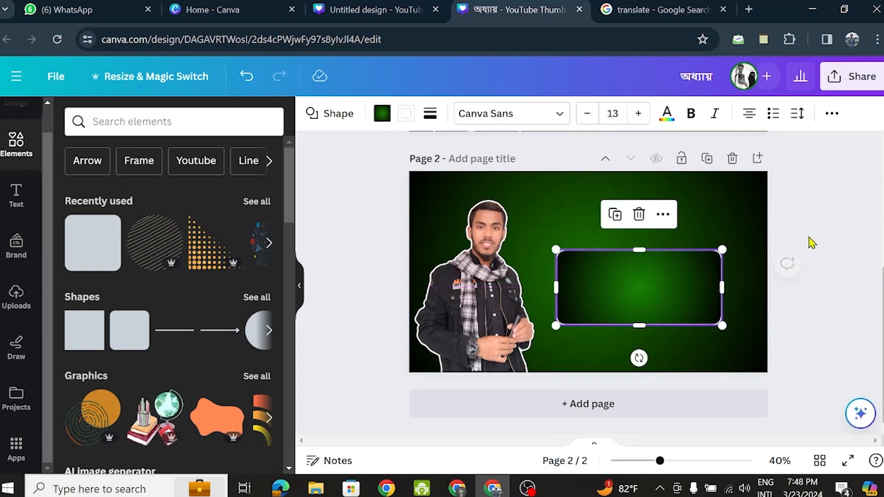
pyautogui.click(848, 231)
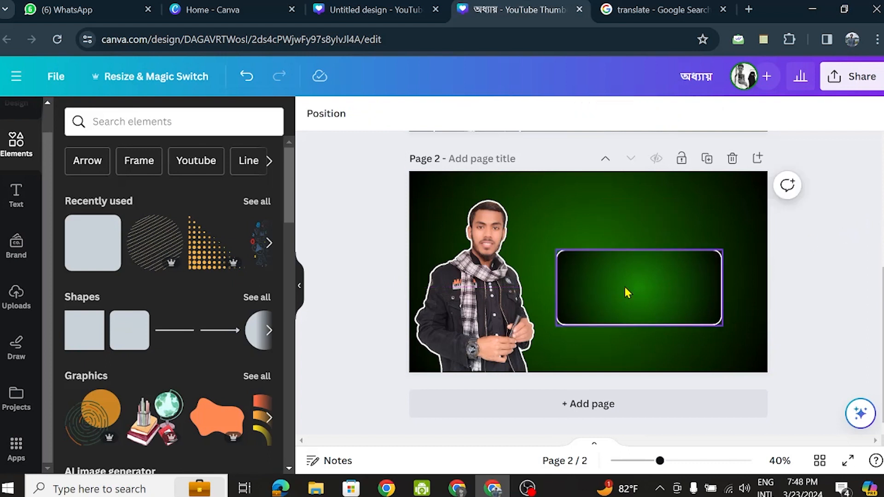
pyautogui.click(574, 321)
pyautogui.moveTo(556, 325); pyautogui.dragTo(553, 332)
pyautogui.click(654, 272)
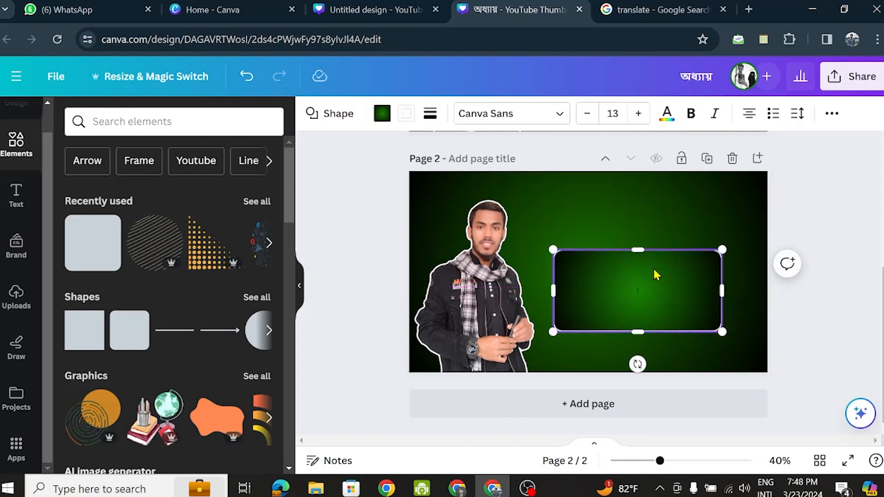
# Copy the chapter text "অধ্যায়-৭" from the title box on page 1
pyautogui.scroll(5, 593, 223)
pyautogui.scroll(-2, 608, 235)
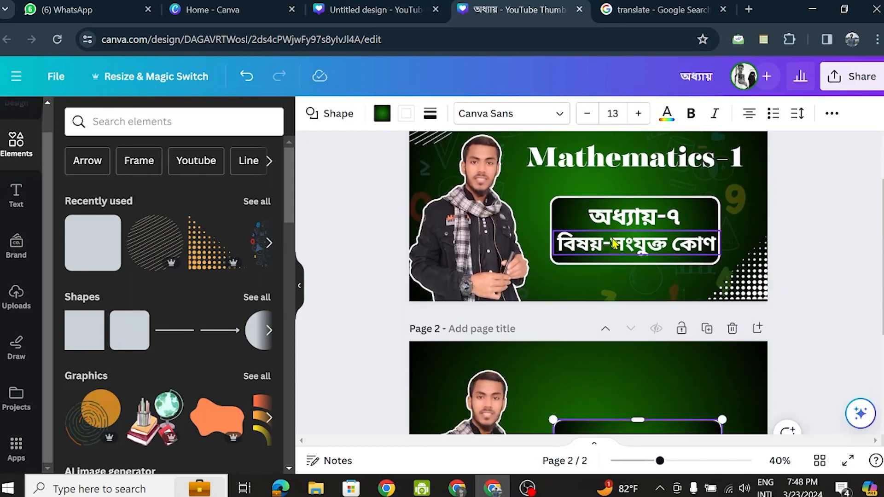
pyautogui.click(628, 220)
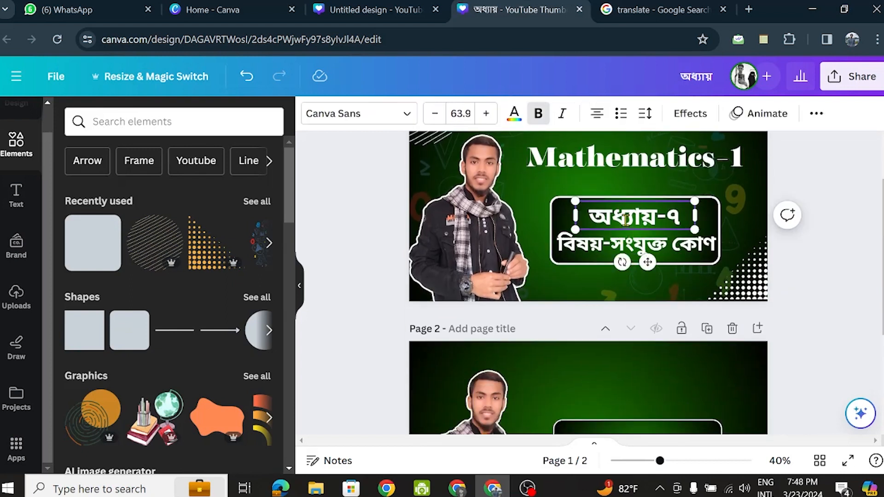
pyautogui.doubleClick(626, 220)
pyautogui.hotkey('ctrl', 'c')
pyautogui.scroll(-4, 615, 229)
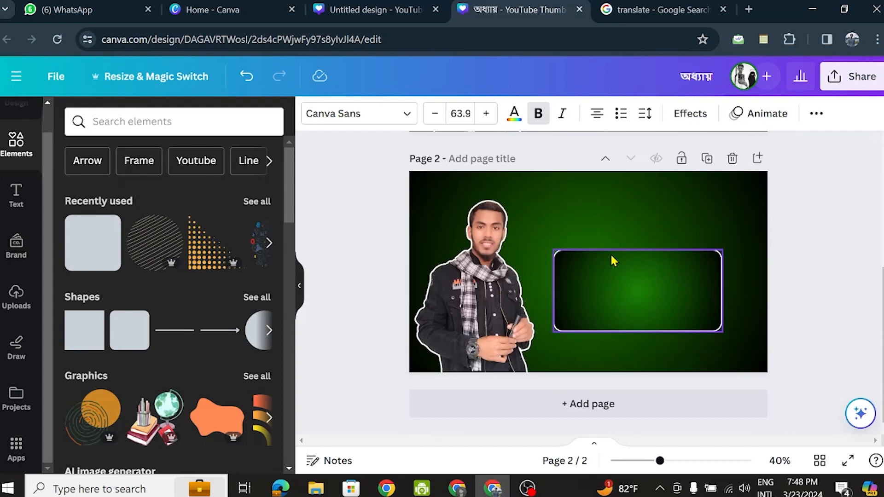
# Add a heading to page 2 and replace its placeholder with the copied text "অধ্যায়-৭"
pyautogui.click(15, 195)
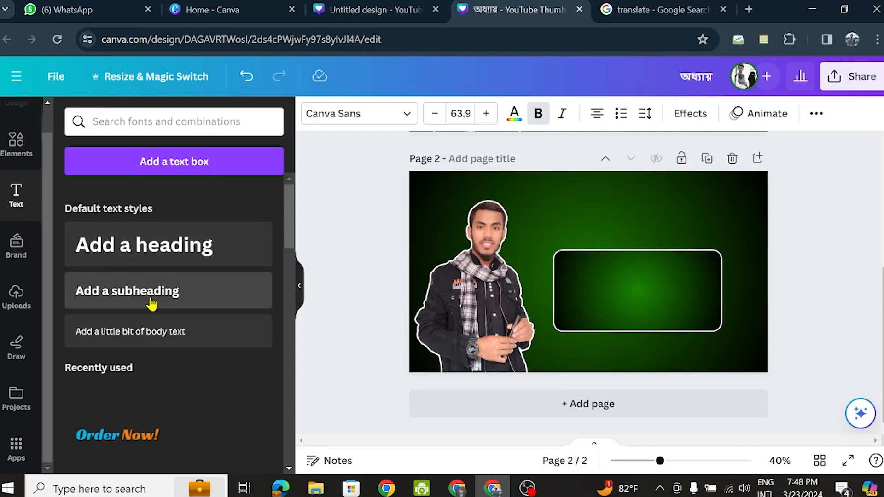
pyautogui.scroll(-15, 148, 304)
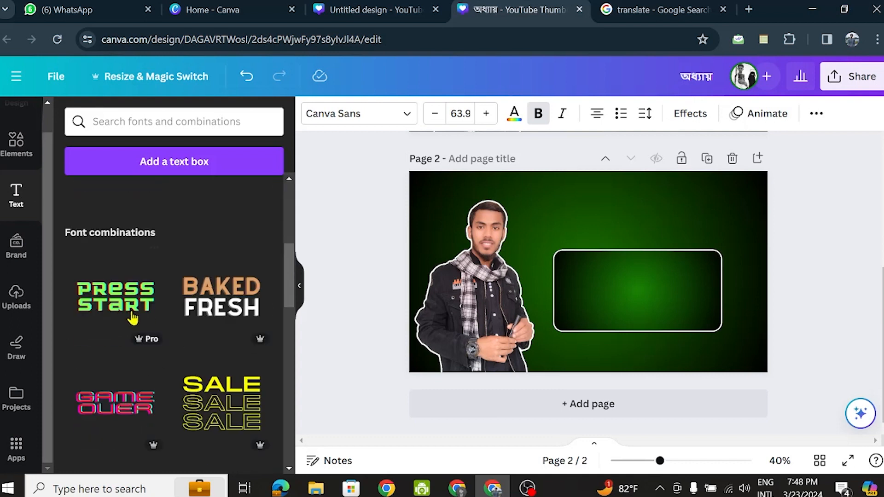
pyautogui.scroll(-2, 148, 303)
pyautogui.scroll(18, 148, 276)
pyautogui.scroll(-5, 148, 274)
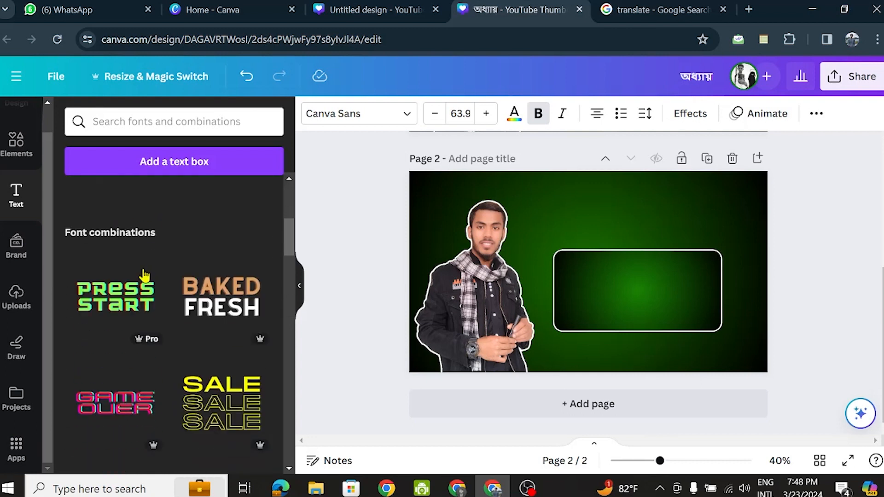
pyautogui.scroll(5, 148, 285)
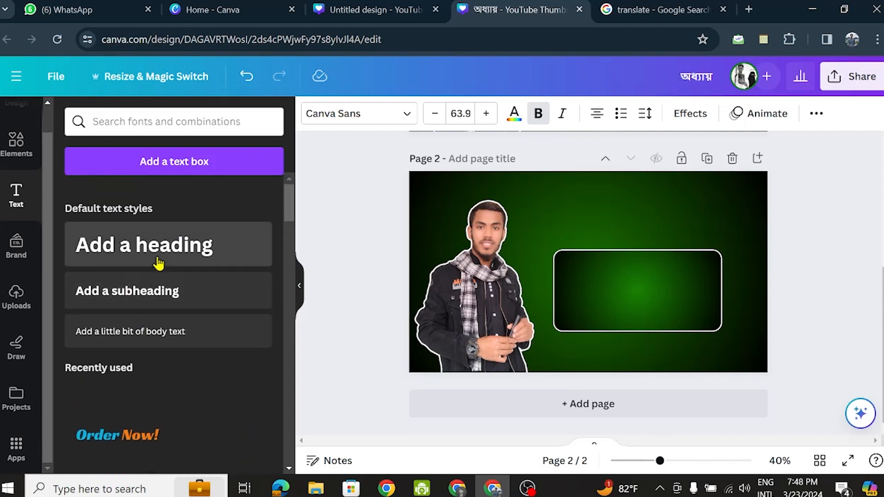
pyautogui.click(162, 260)
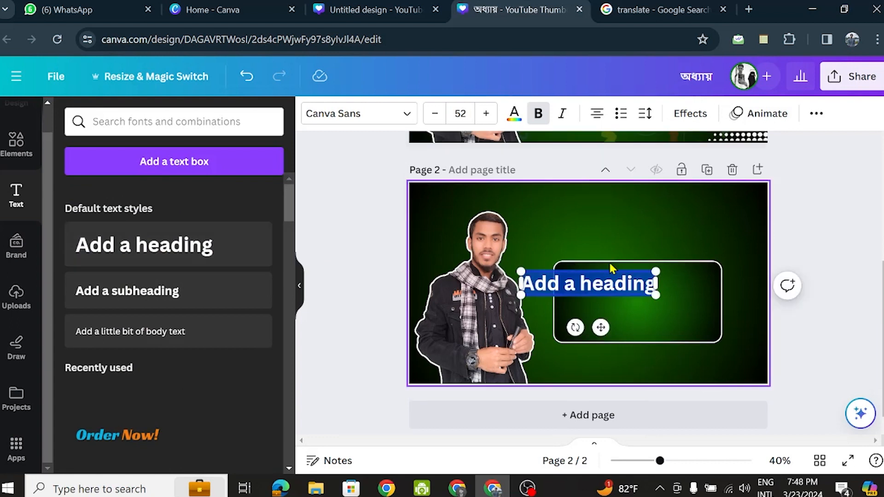
pyautogui.hotkey('ctrl', 'v')
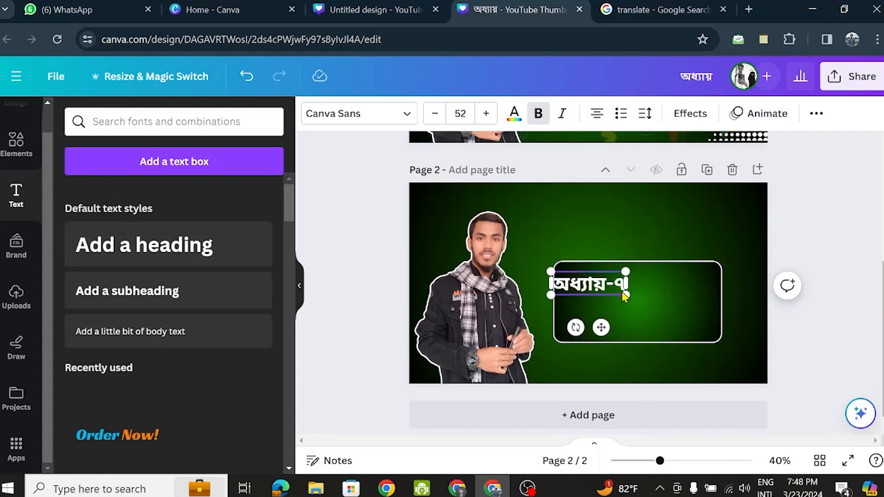
# Enlarge the "অধ্যায়-৭" heading and center it in the upper half of the white-bordered box
pyautogui.moveTo(624, 293); pyautogui.dragTo(650, 293)
pyautogui.click(758, 278)
pyautogui.click(830, 191)
# Copy the topic line "বিষয়-সংযুক্ত কোণ" from page 1 and paste it into the bordered box on page 2
pyautogui.scroll(5, 643, 212)
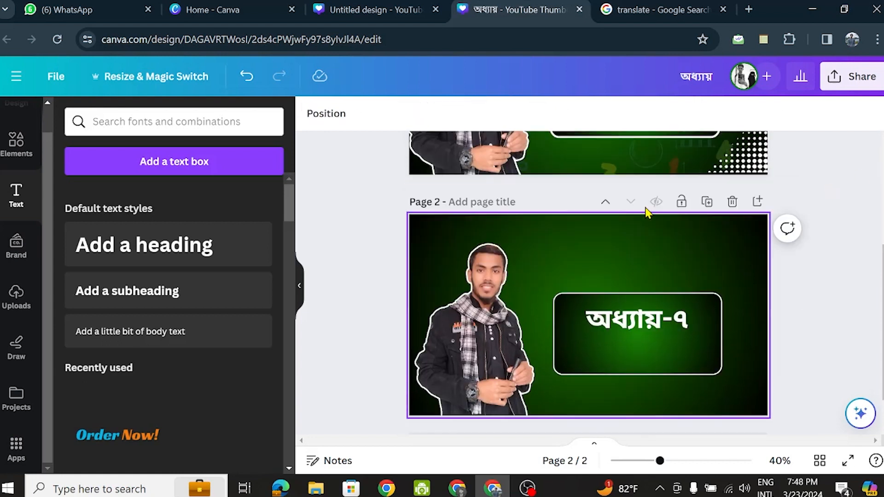
pyautogui.click(629, 318)
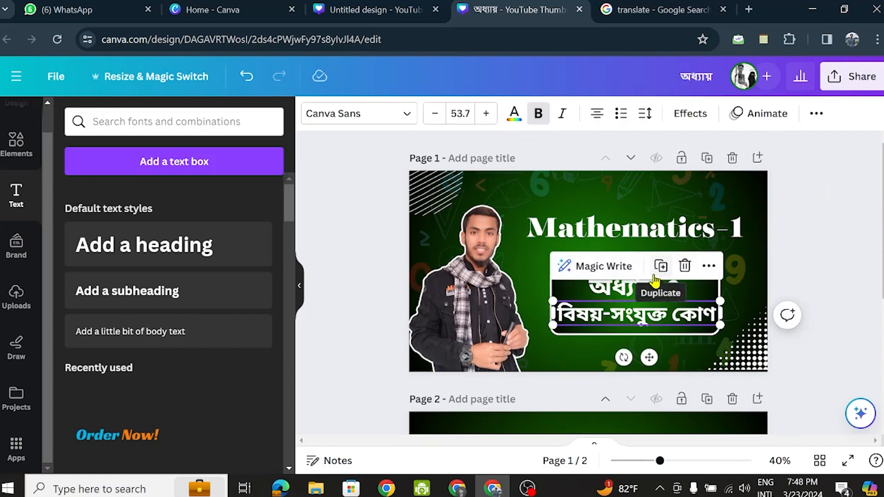
pyautogui.scroll(-5, 644, 285)
pyautogui.click(624, 319)
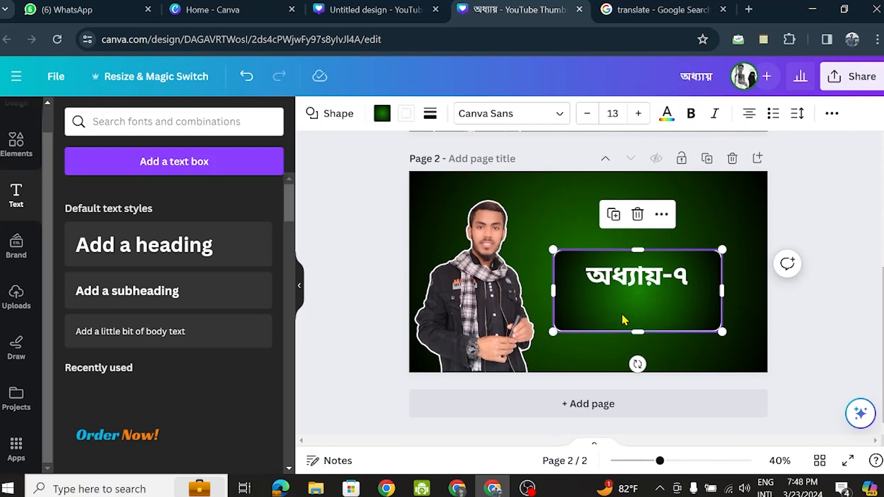
pyautogui.hotkey('ctrl', 'v')
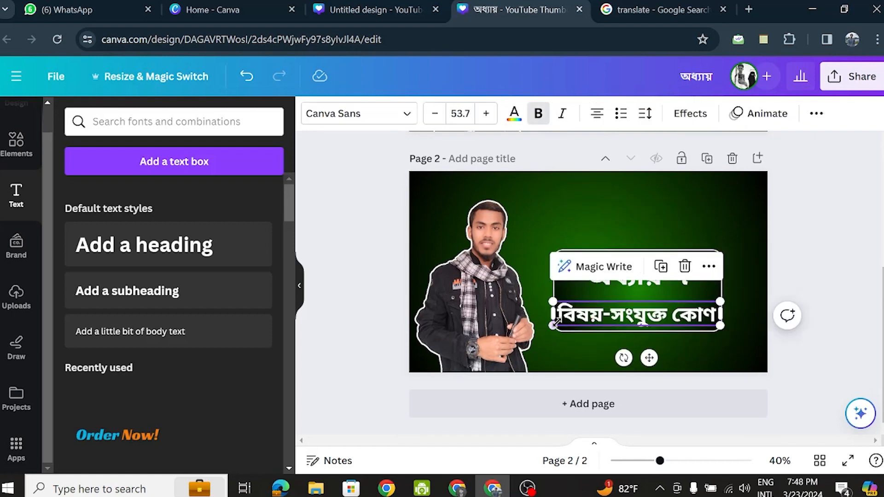
# Shrink the topic line to size 51.9 directly beneath the chapter heading, and shorten the bordered box from below to fit both lines
pyautogui.moveTo(561, 323); pyautogui.dragTo(567, 322)
pyautogui.moveTo(638, 315)
pyautogui.mouseDown()
pyautogui.moveTo(638, 302)
pyautogui.moveTo(643, 326)
pyautogui.mouseUp()
pyautogui.click(657, 326)
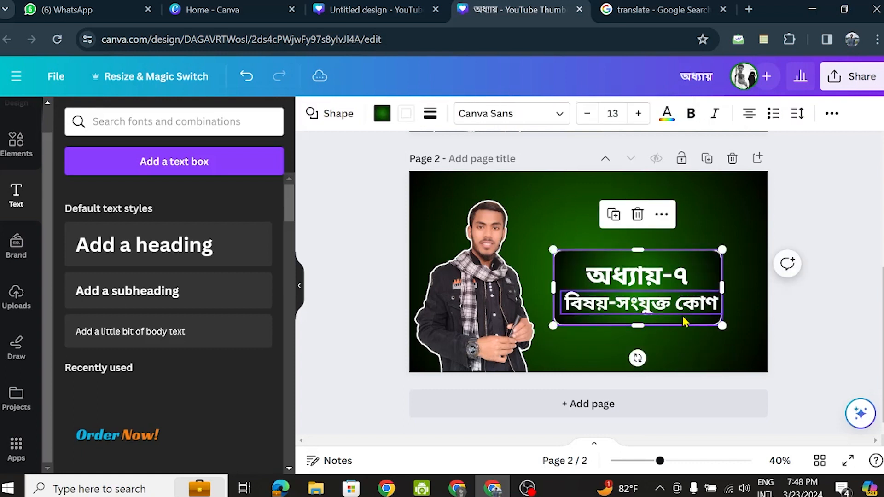
pyautogui.click(625, 294)
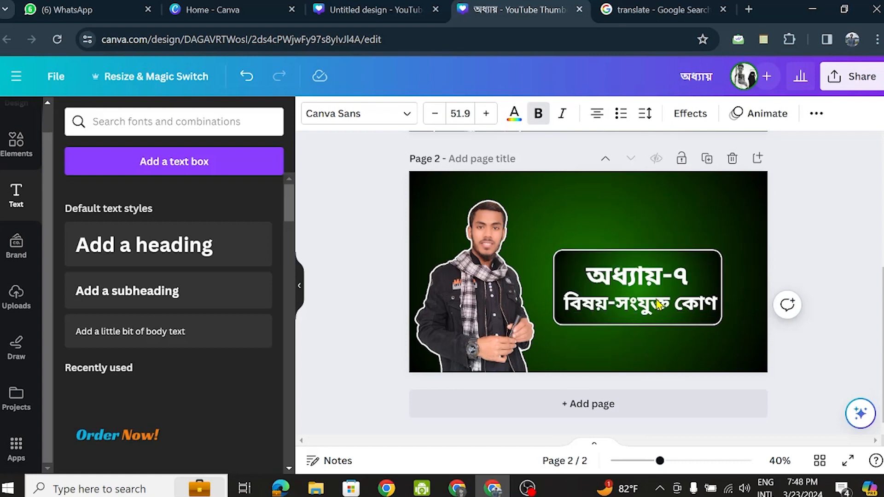
pyautogui.click(799, 236)
# Copy the "Mathematics-1" title from page 1 to page 2 and position it slightly above the bordered box
pyautogui.scroll(2, 692, 216)
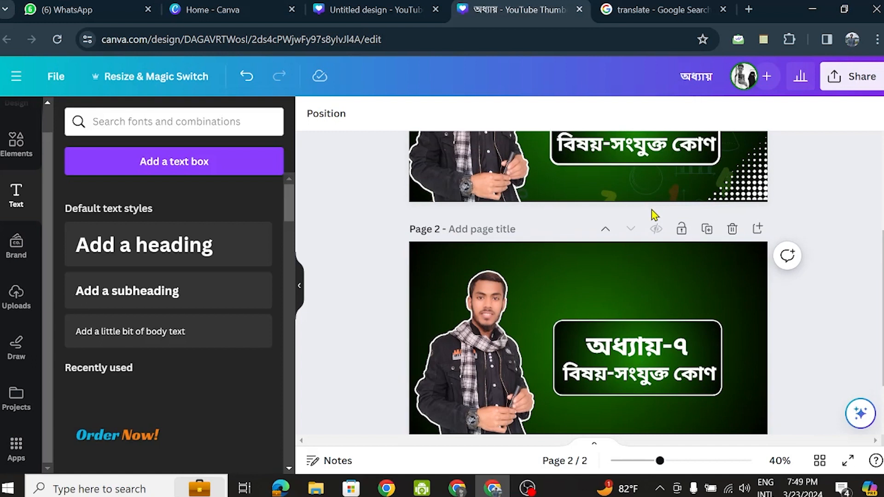
pyautogui.scroll(4, 658, 211)
pyautogui.click(620, 233)
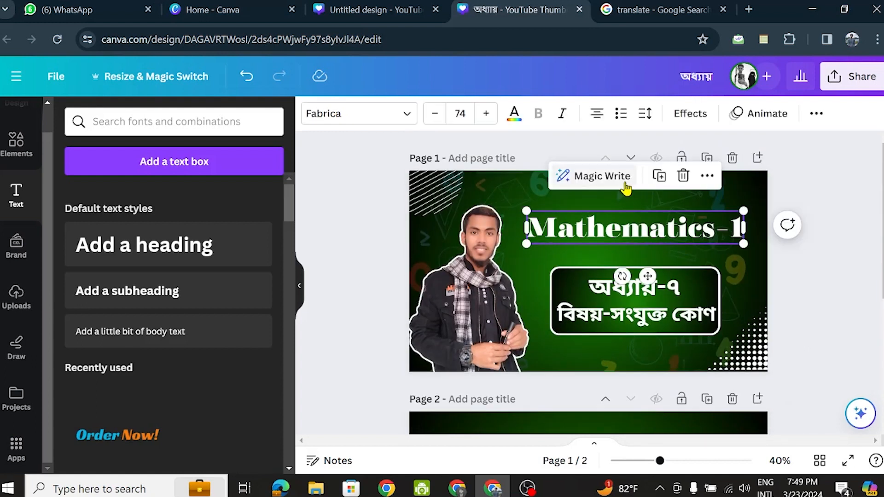
pyautogui.scroll(-5, 590, 277)
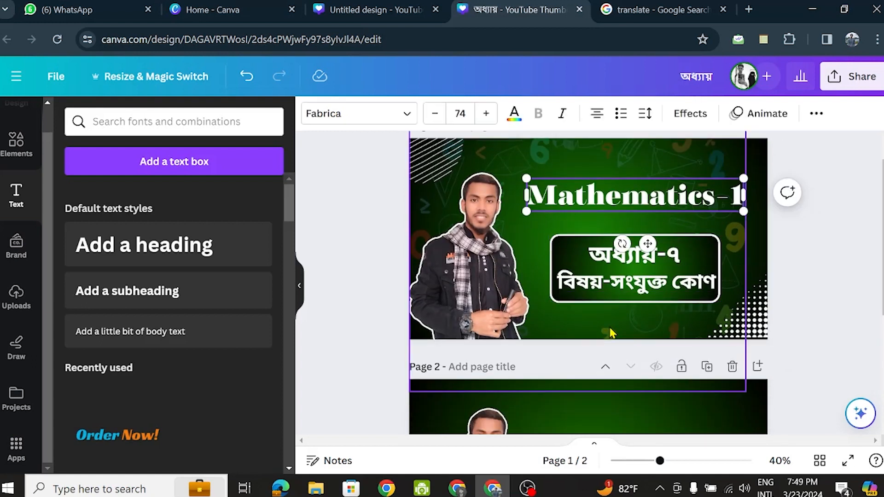
pyautogui.click(617, 252)
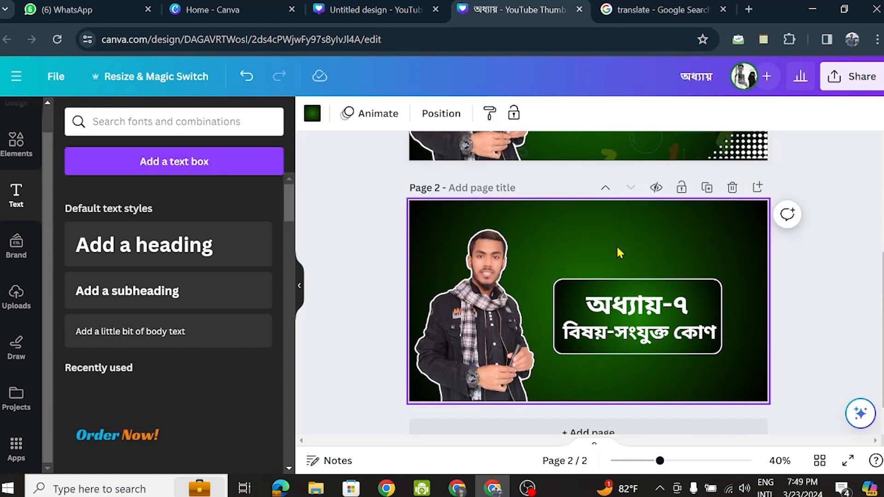
pyautogui.hotkey('ctrl', 'v')
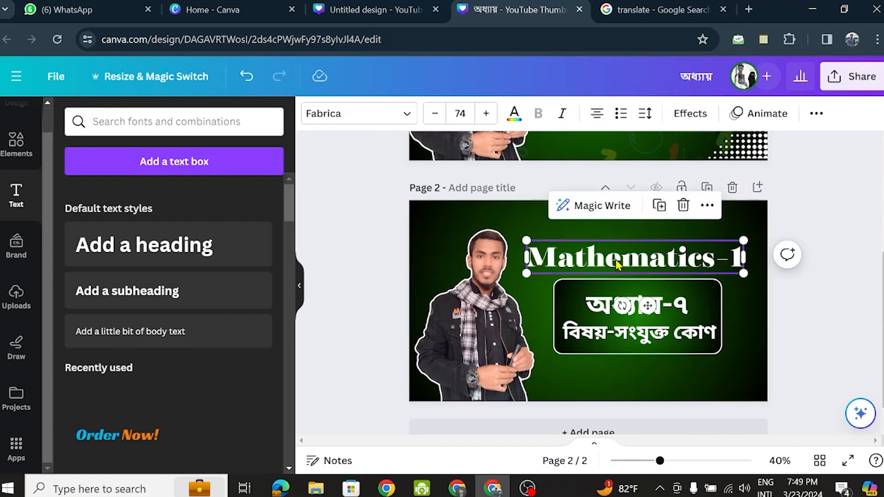
pyautogui.moveTo(617, 261); pyautogui.dragTo(615, 247)
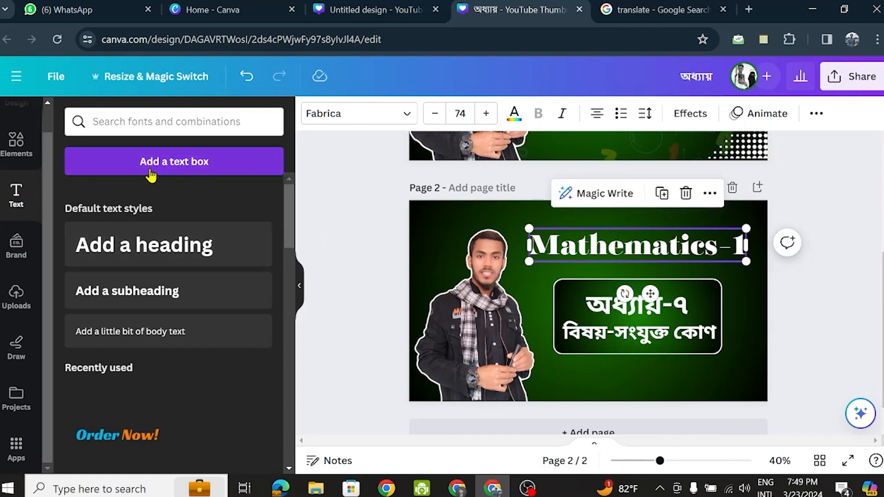
pyautogui.scroll(-2, 135, 297)
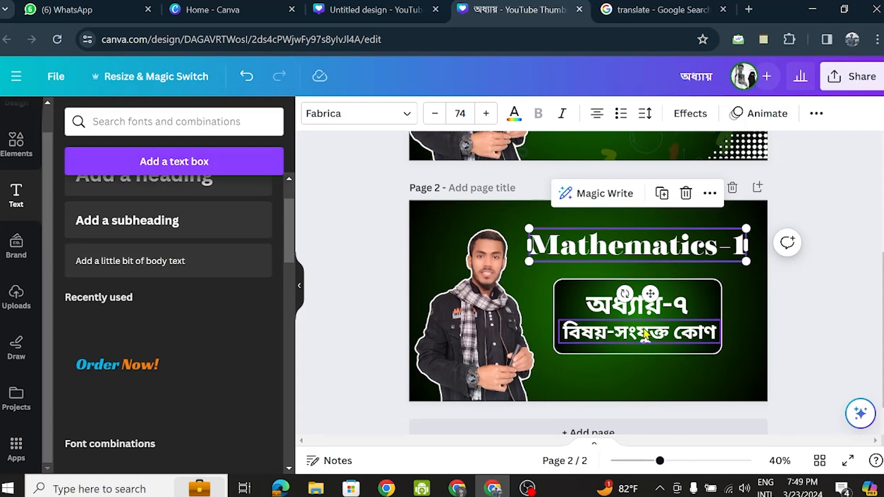
pyautogui.click(857, 284)
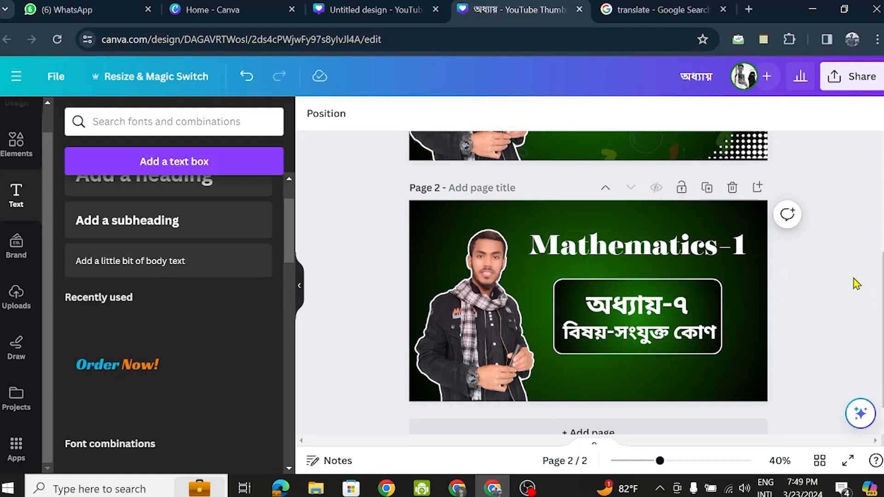
# Search the elements library for "math symbols background" and limit the results to graphics
pyautogui.click(661, 256)
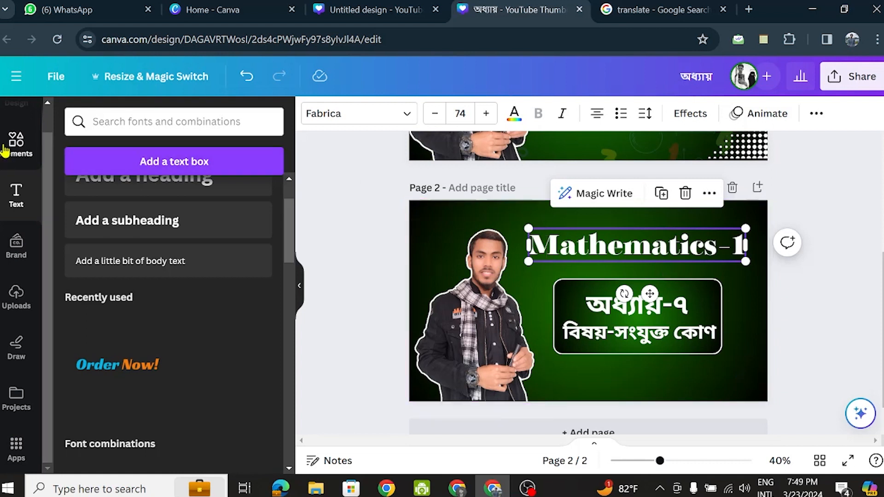
pyautogui.click(16, 159)
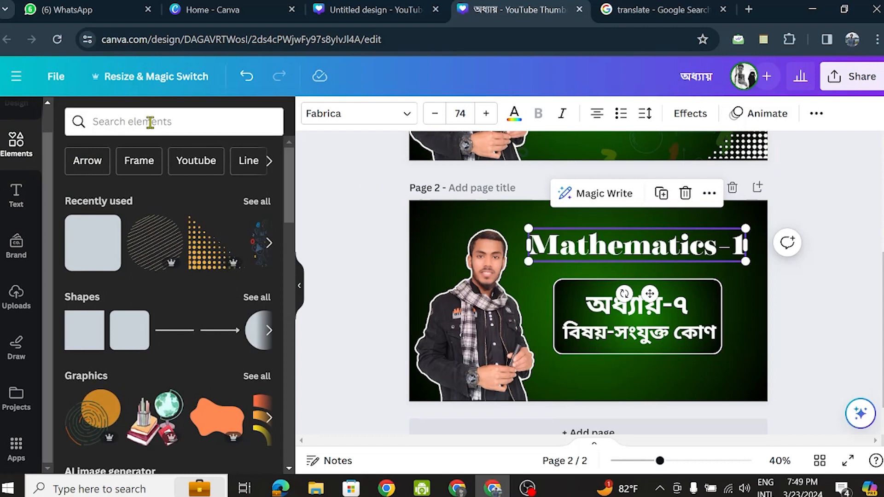
pyautogui.click(150, 122)
pyautogui.write('mat')
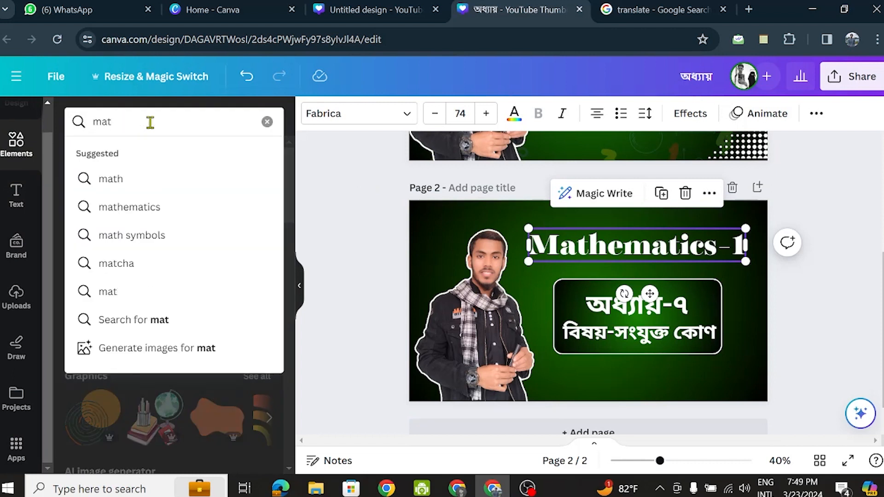
pyautogui.click(151, 235)
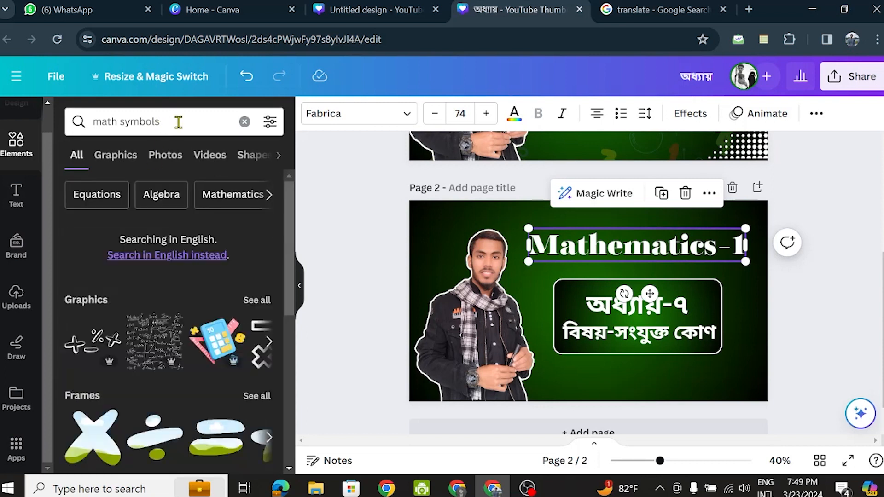
pyautogui.click(178, 121)
pyautogui.click(197, 234)
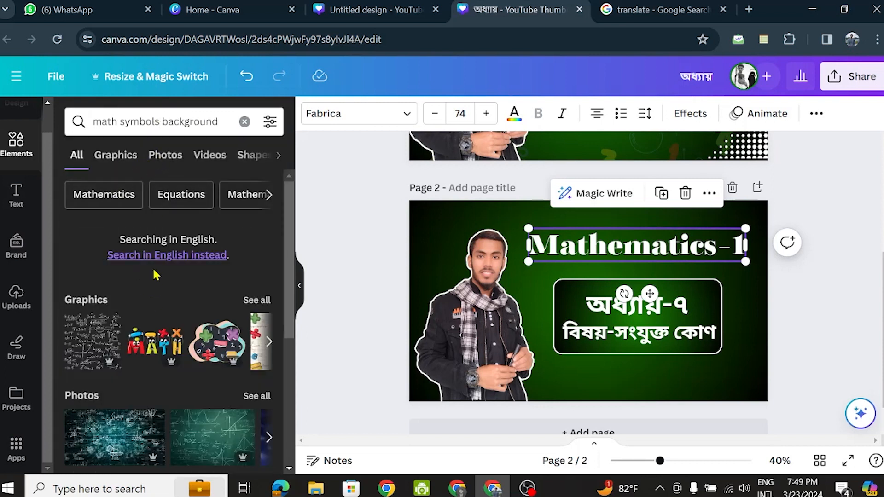
pyautogui.click(116, 166)
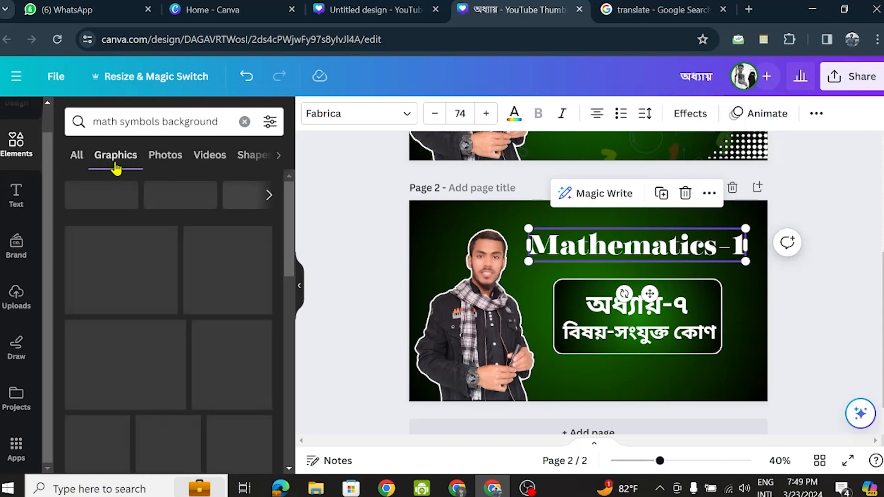
# Add the ring-shaped graphic of colourful numbers and blue math symbols from the search results to page 2
pyautogui.scroll(-3, 132, 359)
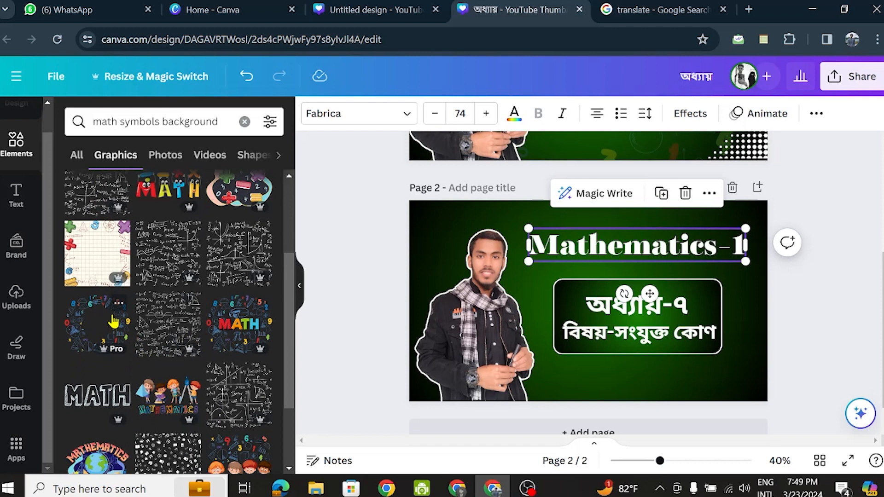
pyautogui.scroll(-3, 115, 323)
pyautogui.scroll(6, 117, 320)
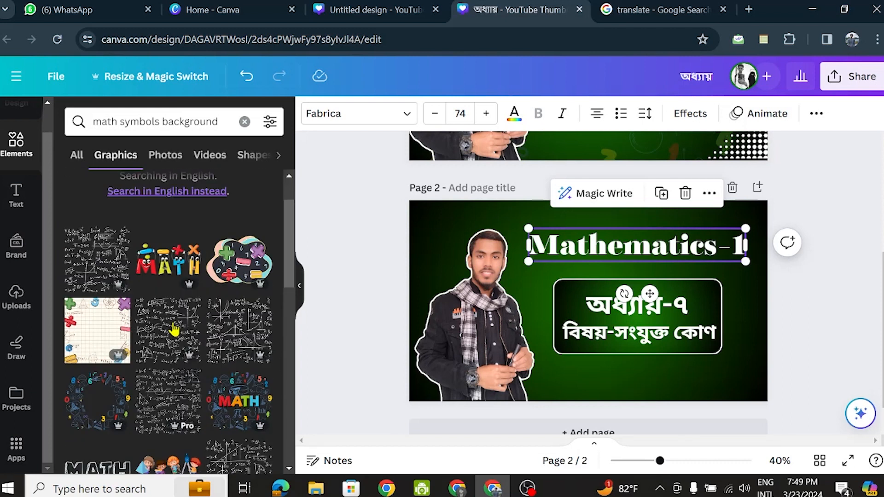
pyautogui.scroll(-3, 171, 359)
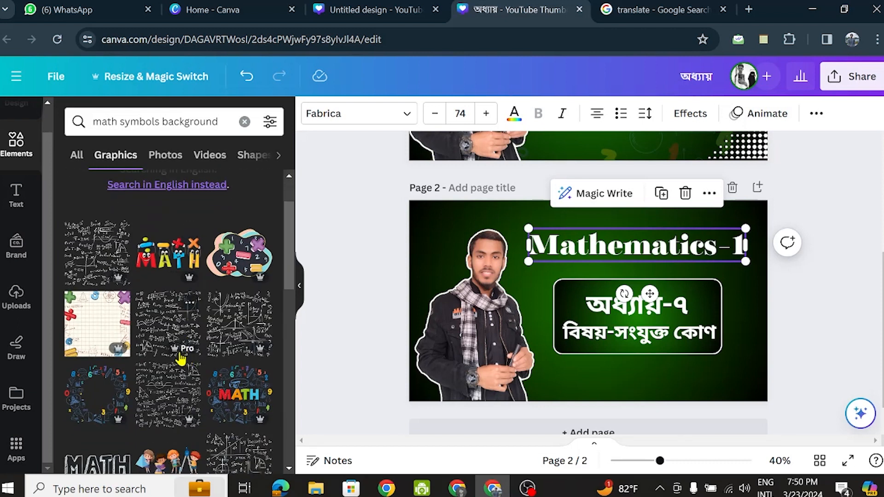
pyautogui.scroll(-2, 170, 360)
pyautogui.scroll(-2, 158, 332)
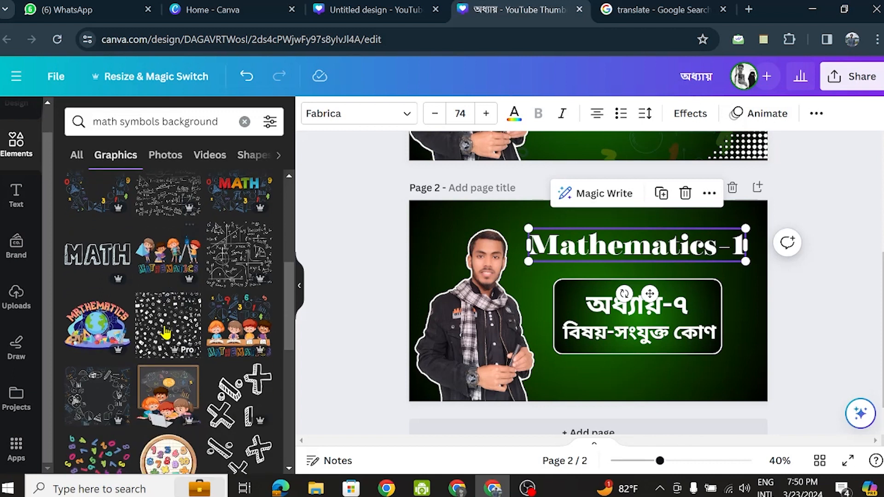
pyautogui.scroll(-2, 202, 331)
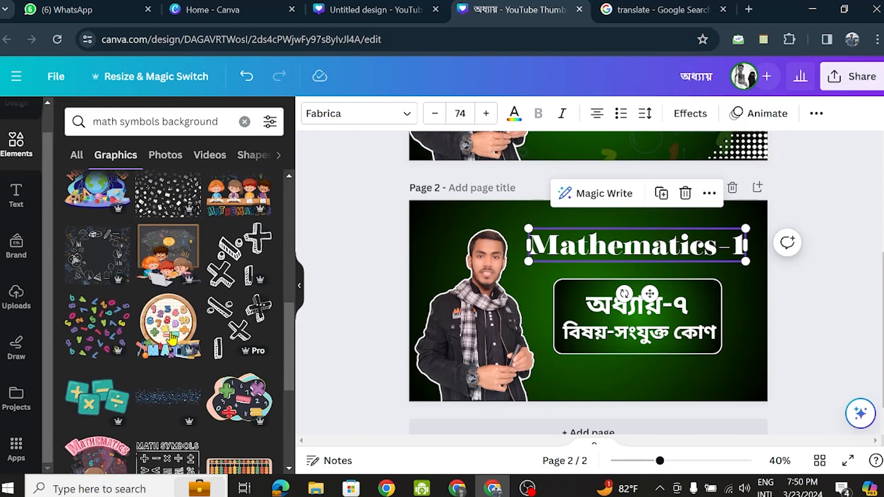
pyautogui.scroll(3, 161, 331)
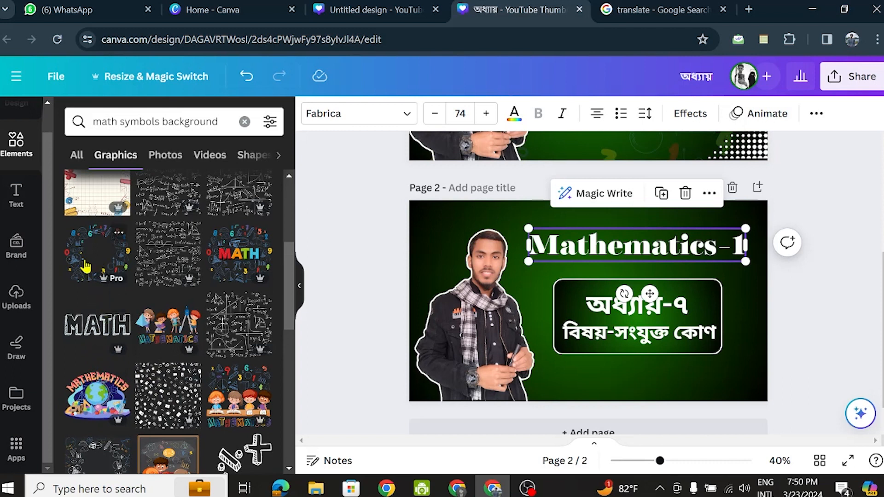
pyautogui.click(98, 267)
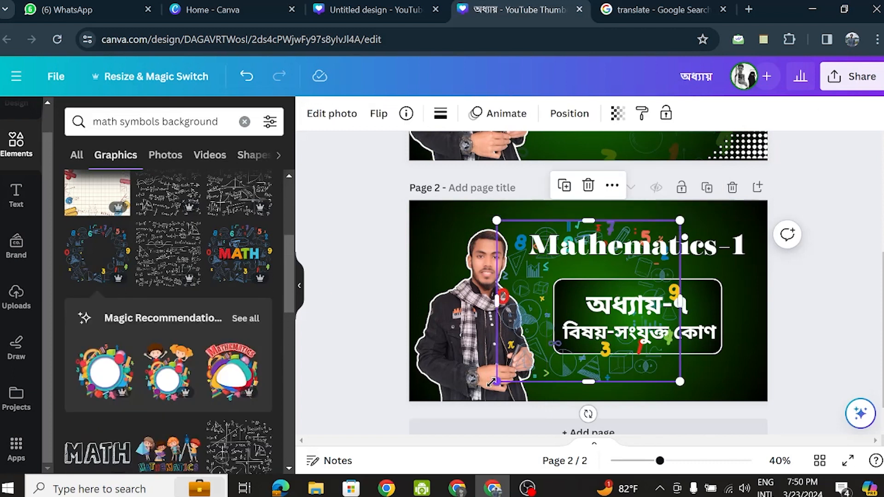
# Enlarge and stretch the math-symbols graphic until it covers nearly all of page 2
pyautogui.moveTo(495, 384); pyautogui.dragTo(456, 417)
pyautogui.moveTo(452, 360); pyautogui.dragTo(436, 344)
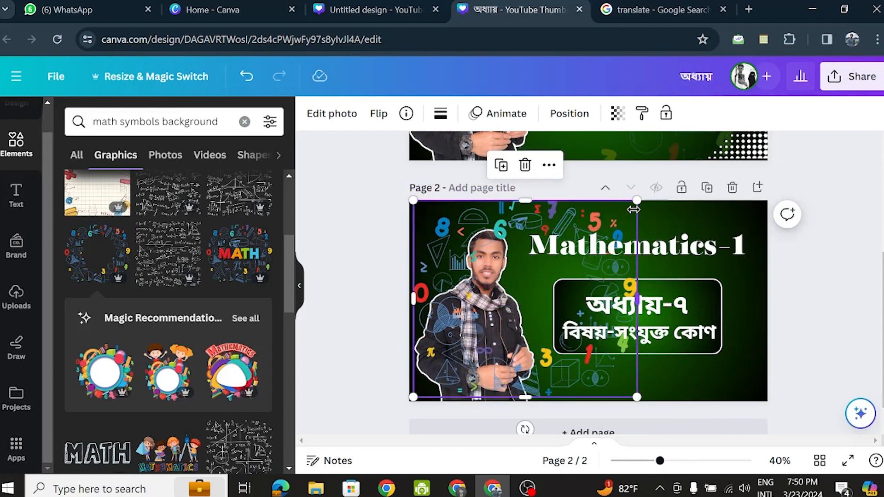
pyautogui.moveTo(636, 201); pyautogui.dragTo(657, 183)
pyautogui.moveTo(659, 295); pyautogui.dragTo(770, 299)
pyautogui.moveTo(585, 394); pyautogui.dragTo(586, 401)
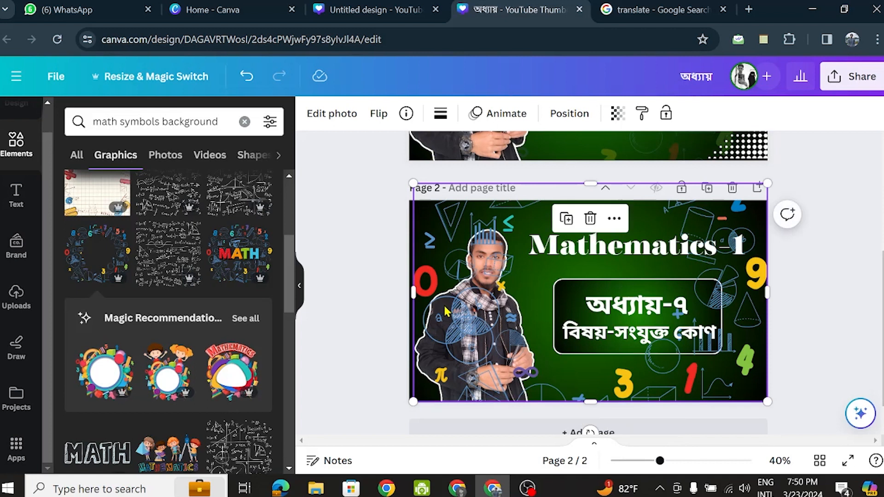
# Send the math-symbols graphic backward so it sits behind the man's cutout, title and bordered box
pyautogui.click(571, 114)
pyautogui.click(204, 155)
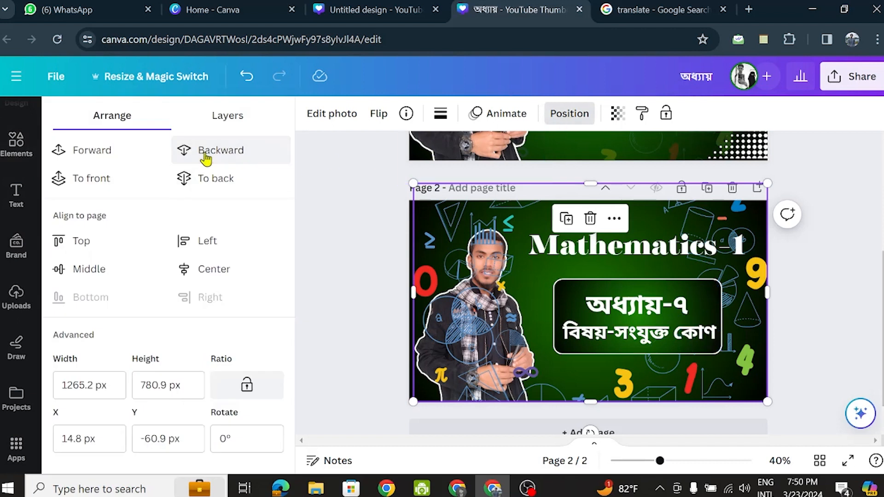
pyautogui.click(204, 154)
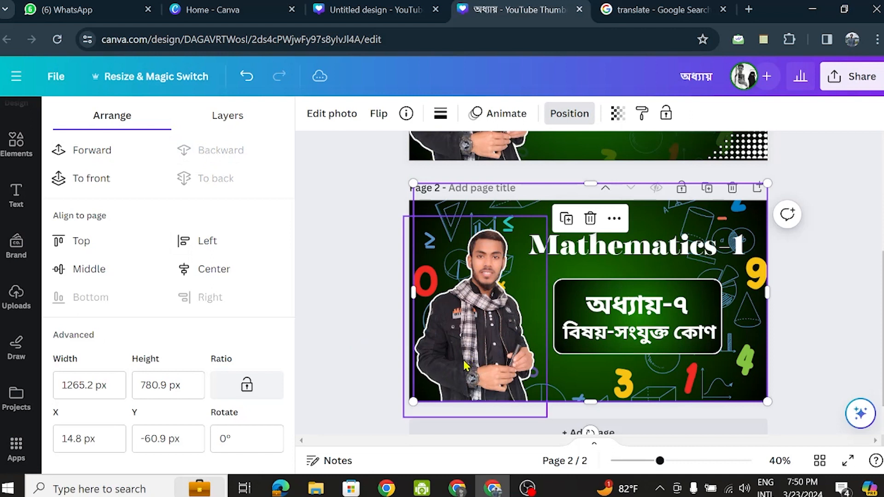
# Set the math-symbols graphic's transparency to 42 and stretch its left side to the page edge, 1280 px wide
pyautogui.click(618, 116)
pyautogui.moveTo(571, 175); pyautogui.dragTo(541, 179)
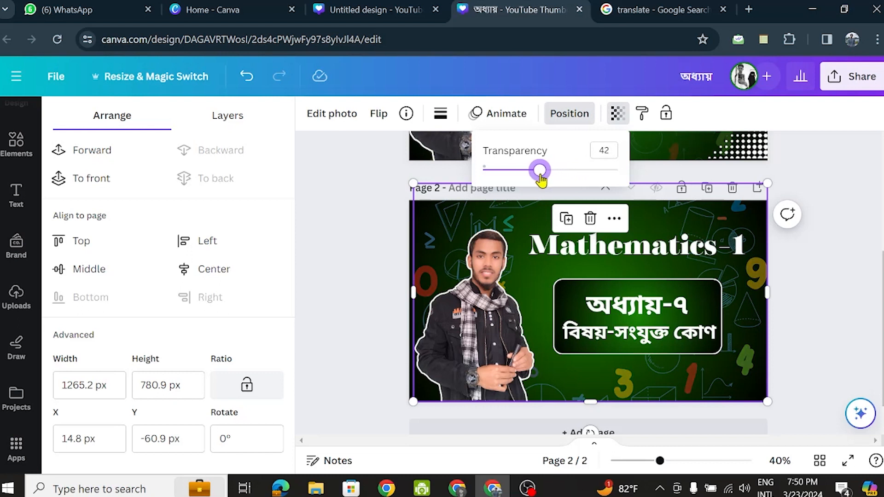
pyautogui.click(415, 290)
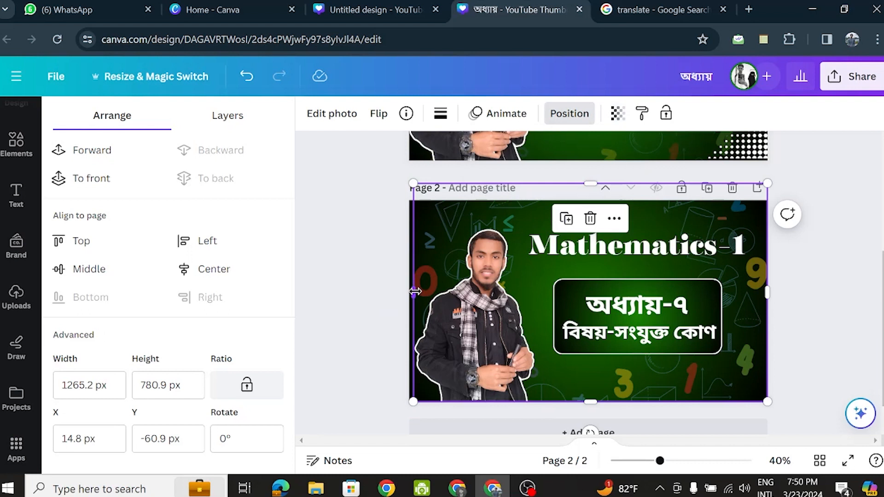
pyautogui.moveTo(413, 292); pyautogui.dragTo(409, 292)
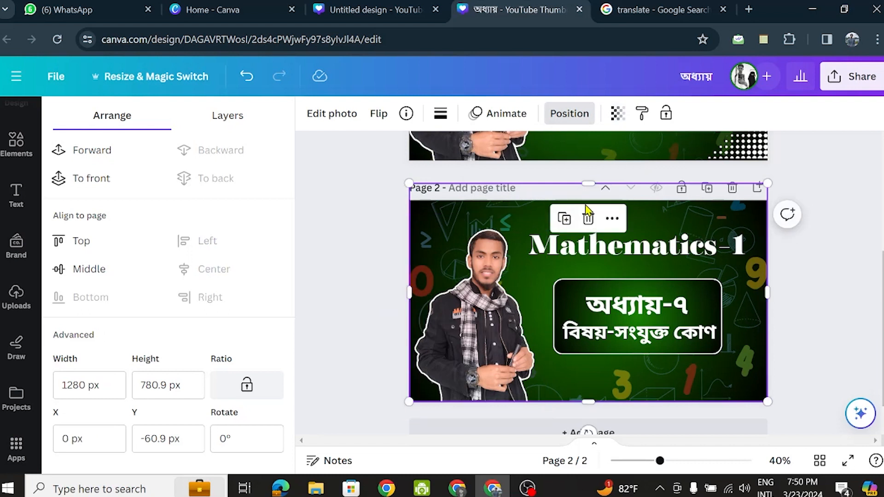
# Set the math-symbols graphic's transparency to 40
pyautogui.click(617, 113)
pyautogui.moveTo(541, 178); pyautogui.dragTo(538, 180)
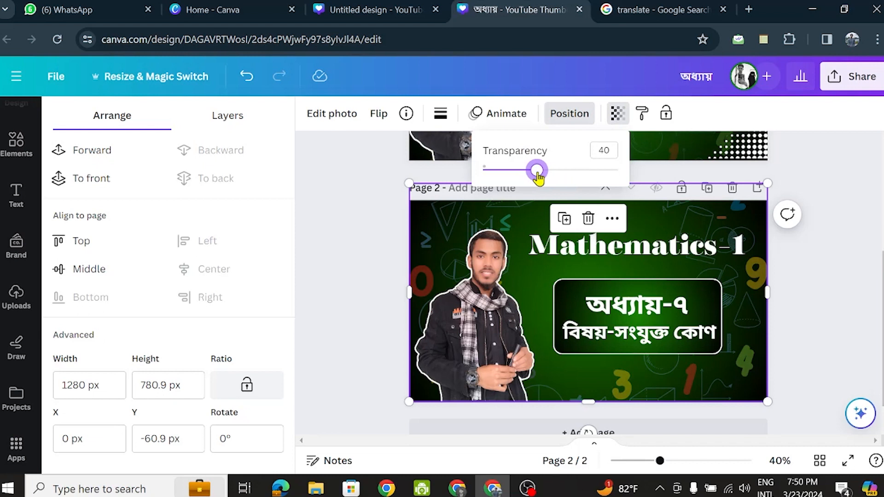
pyautogui.click(848, 197)
pyautogui.click(851, 201)
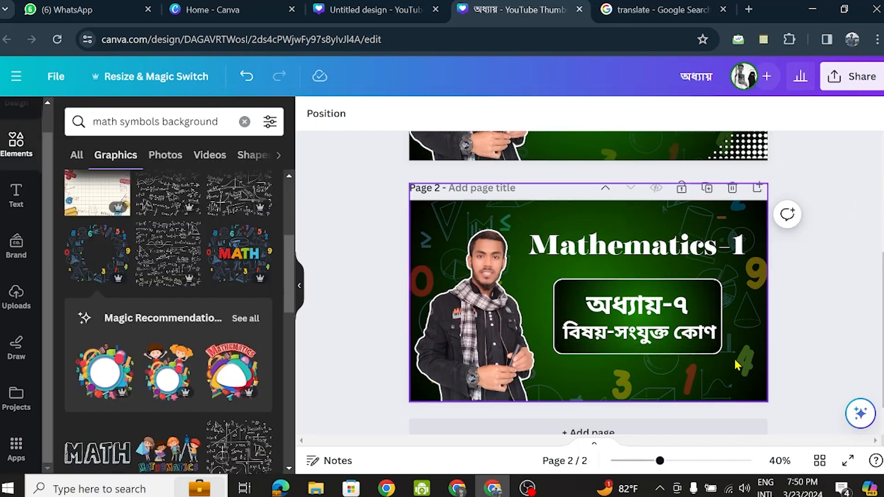
# Fade the math-symbols graphic further by setting its transparency to 27
pyautogui.click(750, 319)
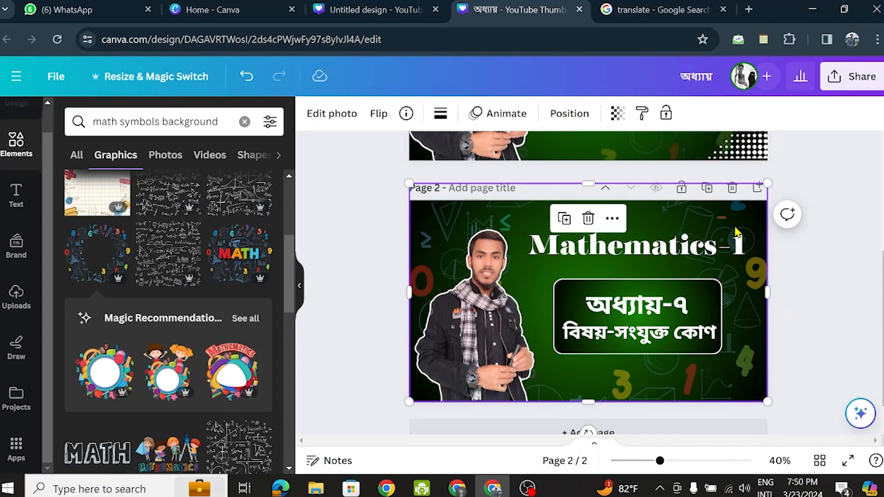
pyautogui.click(617, 114)
pyautogui.moveTo(537, 171); pyautogui.dragTo(521, 183)
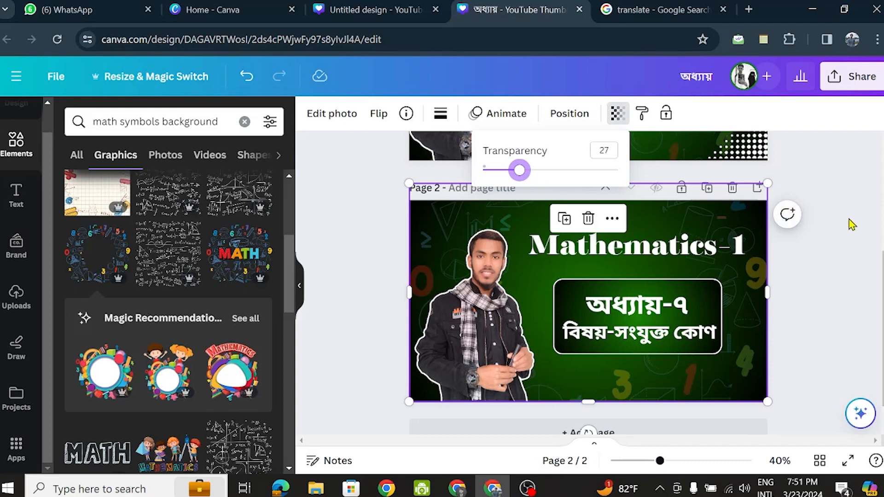
pyautogui.click(733, 207)
pyautogui.scroll(2, 561, 278)
pyautogui.scroll(-2, 560, 279)
pyautogui.scroll(-1, 559, 279)
pyautogui.click(511, 302)
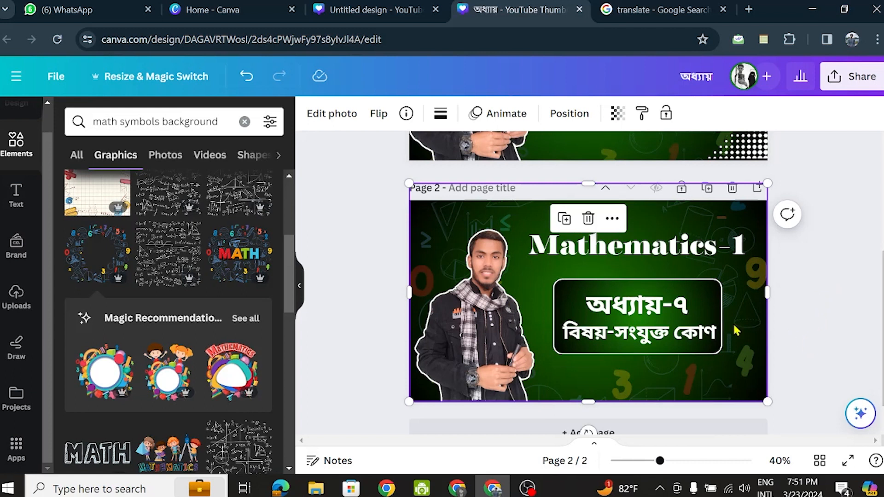
# Search the elements library for "abstract shape" and limit the results to graphics
pyautogui.click(19, 146)
pyautogui.click(245, 123)
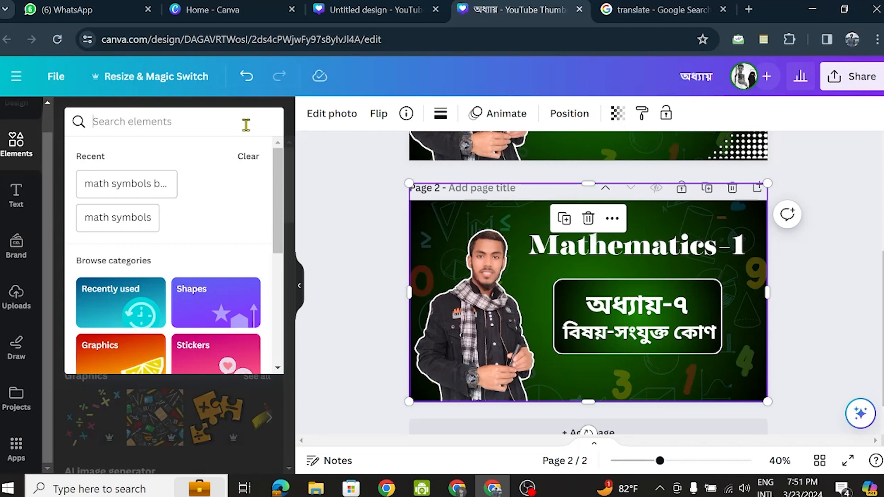
pyautogui.write('a')
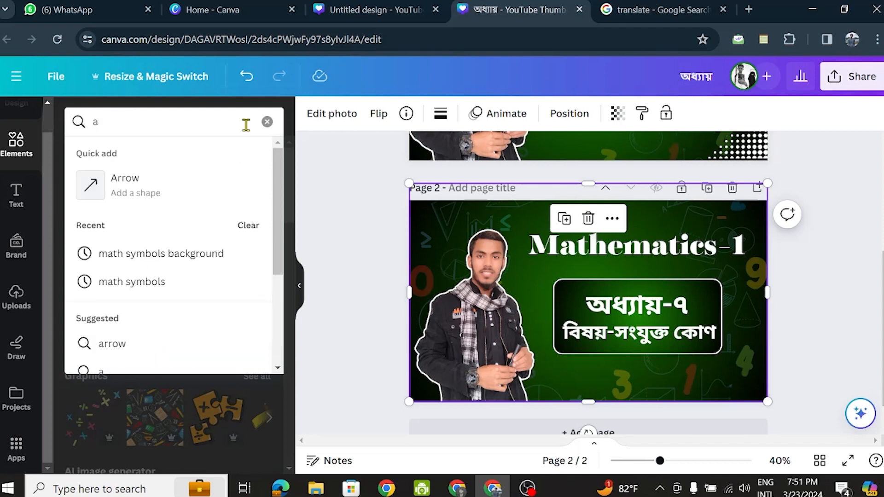
pyautogui.write('b')
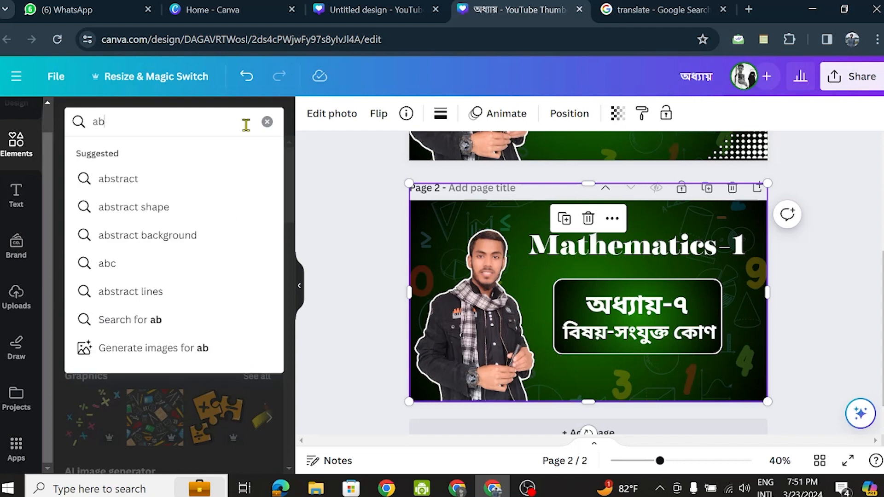
pyautogui.click(139, 212)
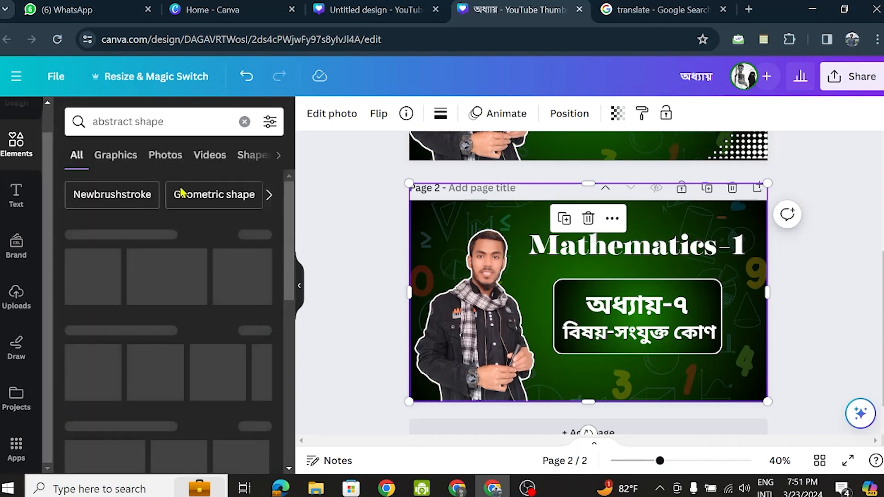
pyautogui.click(116, 162)
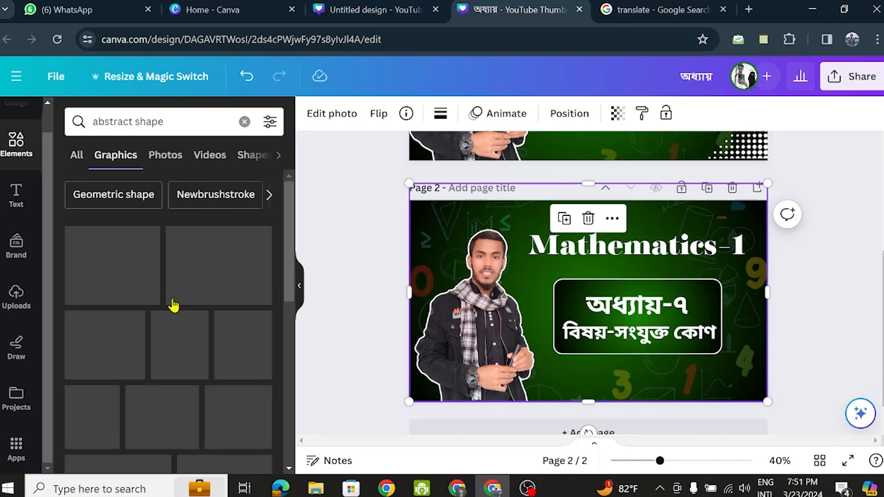
# Add the orange dotted triangle graphic to page 2 and rotate it about 90° counterclockwise
pyautogui.scroll(-5, 173, 308)
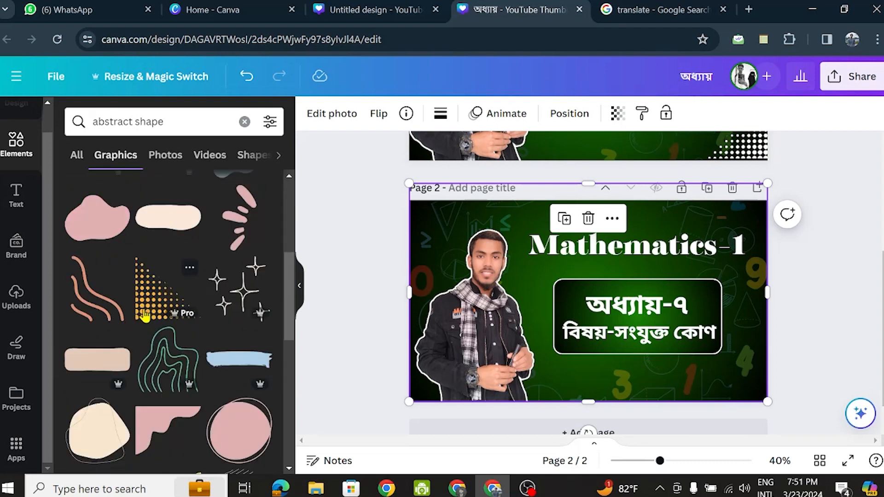
pyautogui.click(148, 315)
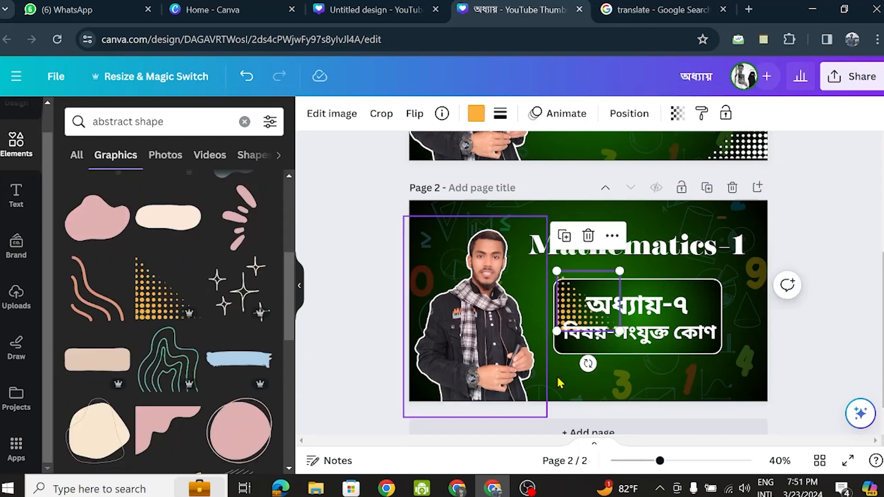
pyautogui.moveTo(587, 363); pyautogui.dragTo(651, 299)
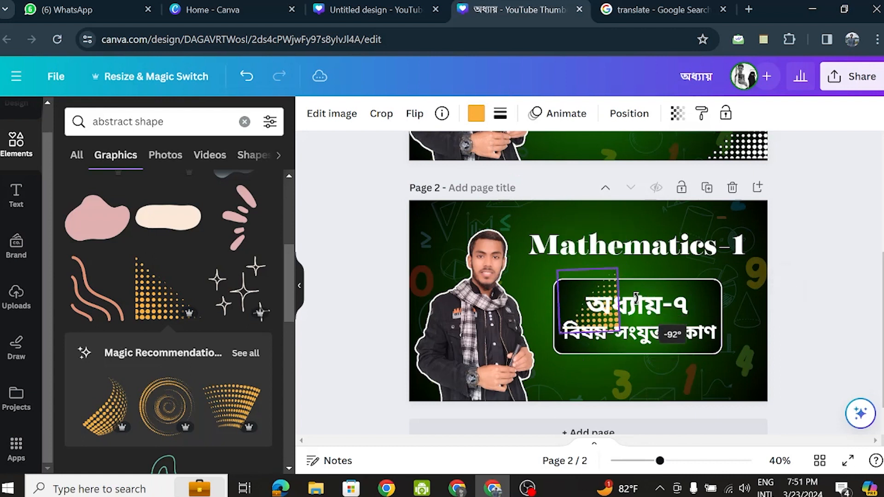
# Move the dotted triangle into the bottom-right corner of page 2 and straighten its rotation so it fits the corner
pyautogui.moveTo(613, 340); pyautogui.dragTo(758, 406)
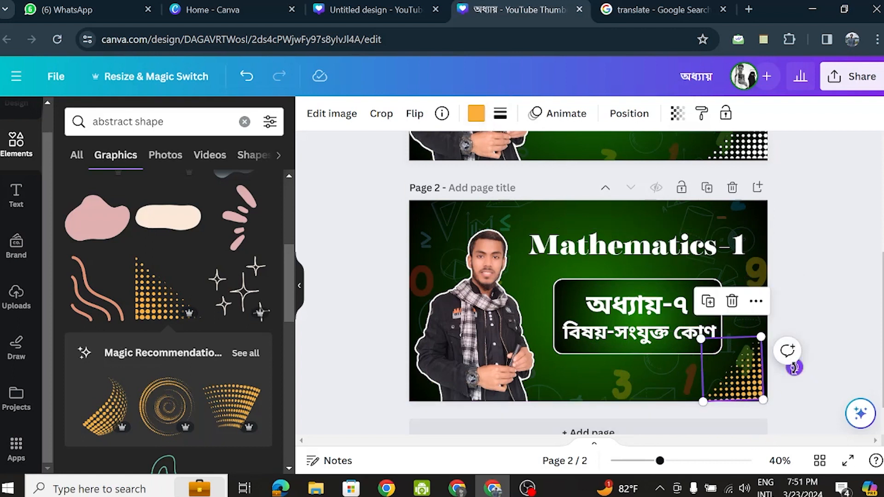
pyautogui.moveTo(793, 367); pyautogui.dragTo(786, 351)
pyautogui.moveTo(757, 392); pyautogui.dragTo(753, 390)
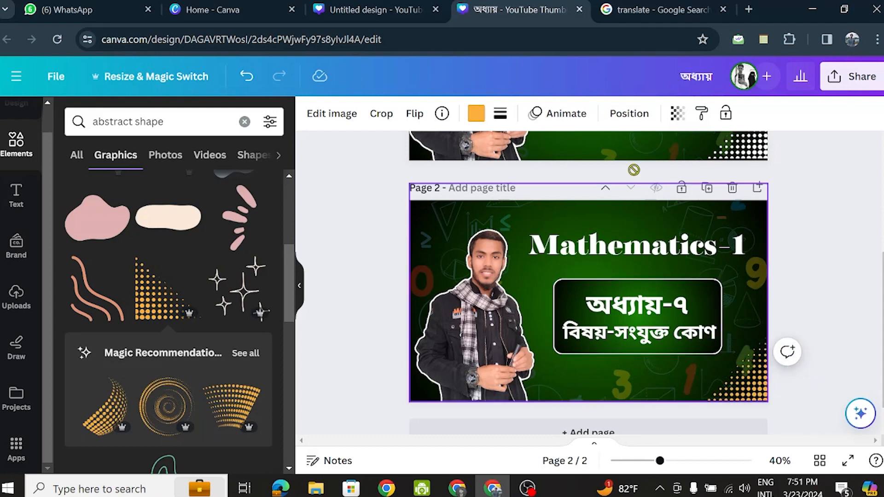
# Recolour the dotted triangle in the page corner to white
pyautogui.click(477, 115)
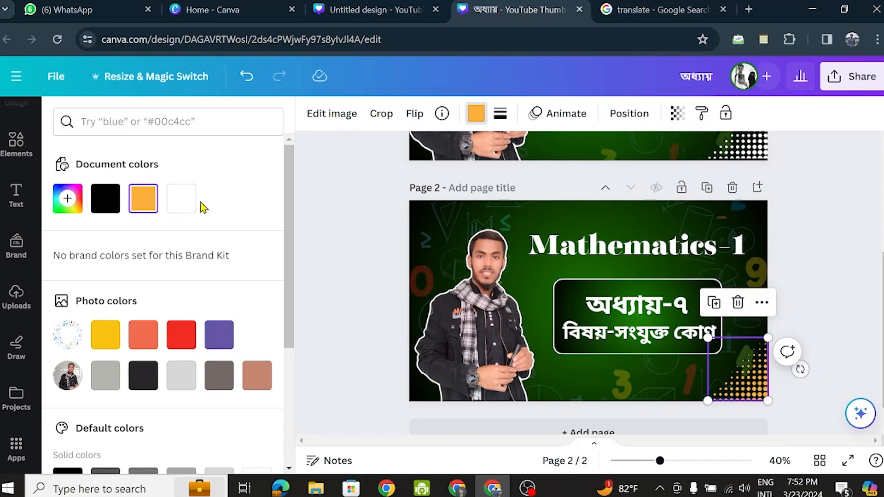
pyautogui.click(180, 199)
pyautogui.press('Escape')
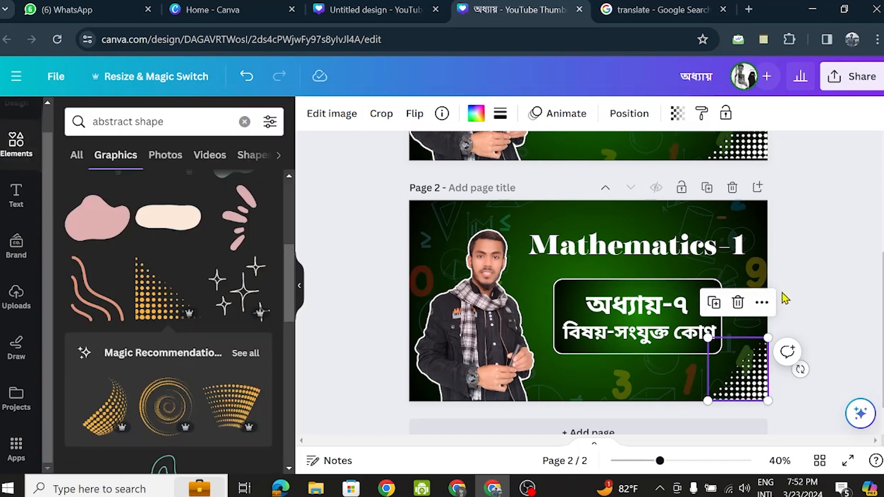
# Add the diagonal-striped circle graphic from the abstract shape results and place it partly over the top-left corner of page 2
pyautogui.scroll(-2, 192, 326)
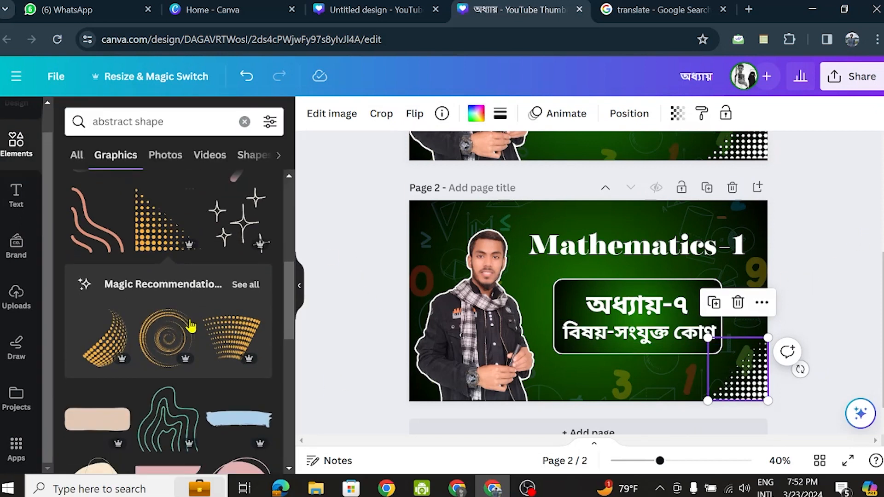
pyautogui.scroll(-6, 189, 328)
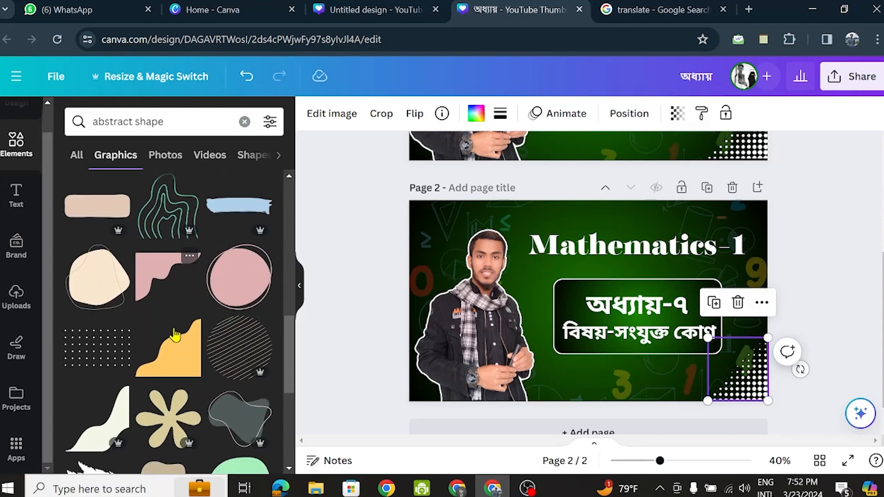
pyautogui.scroll(-7, 175, 335)
pyautogui.scroll(-4, 137, 333)
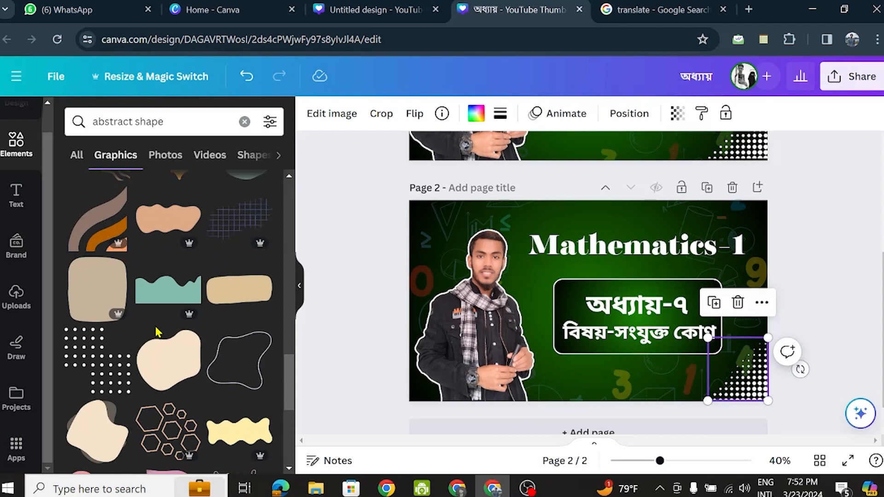
pyautogui.scroll(-6, 156, 332)
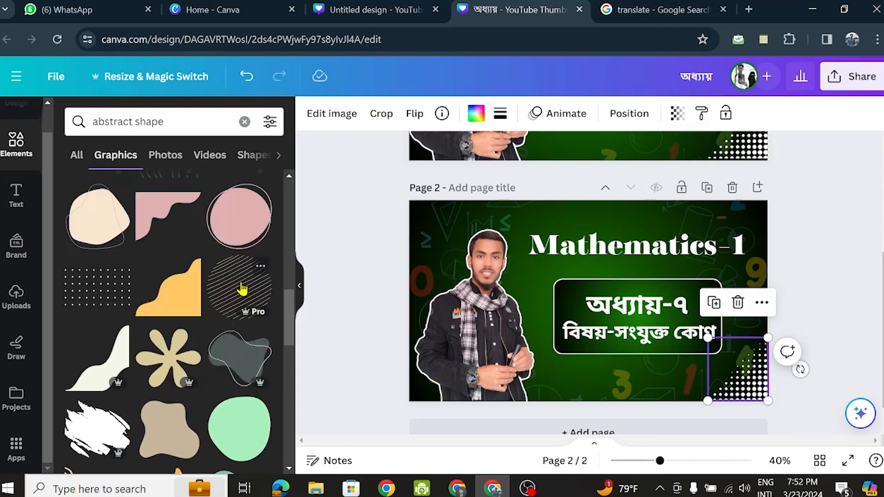
pyautogui.click(241, 288)
pyautogui.moveTo(589, 217); pyautogui.dragTo(421, 171)
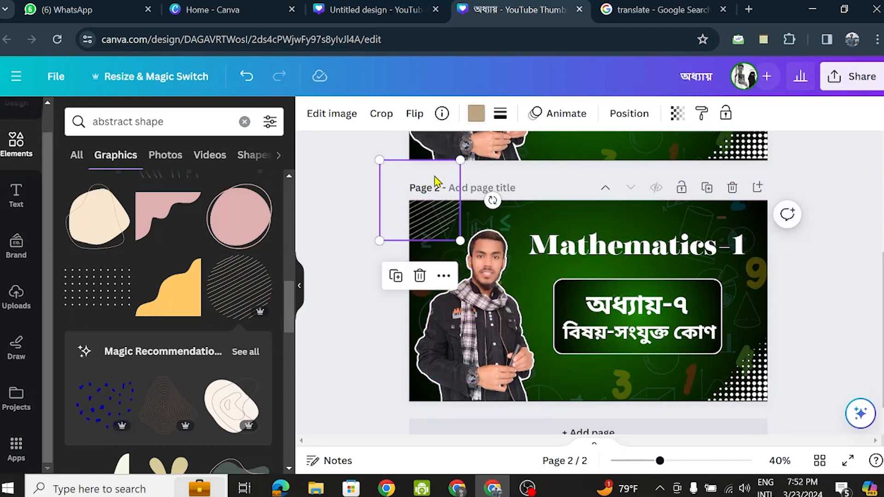
# Recolour the striped circle in the top-left corner of page 2 to white and deselect it
pyautogui.click(476, 113)
pyautogui.click(181, 198)
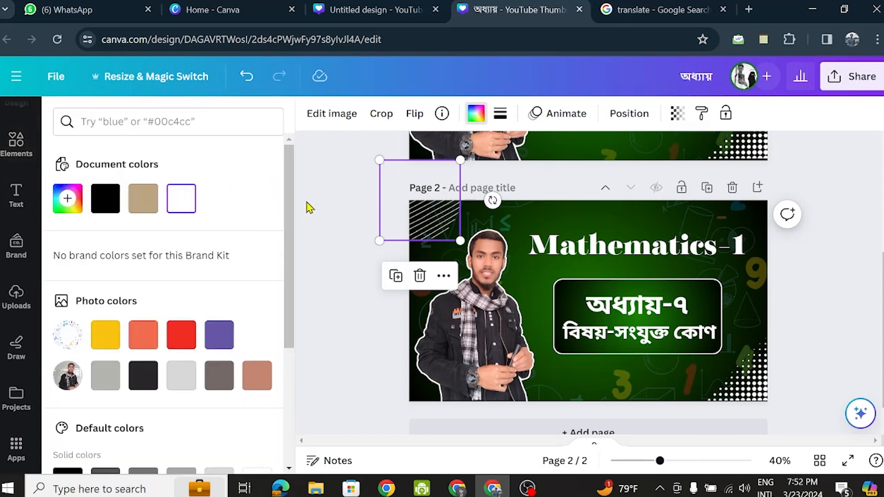
pyautogui.press('Escape')
pyautogui.press('Escape')
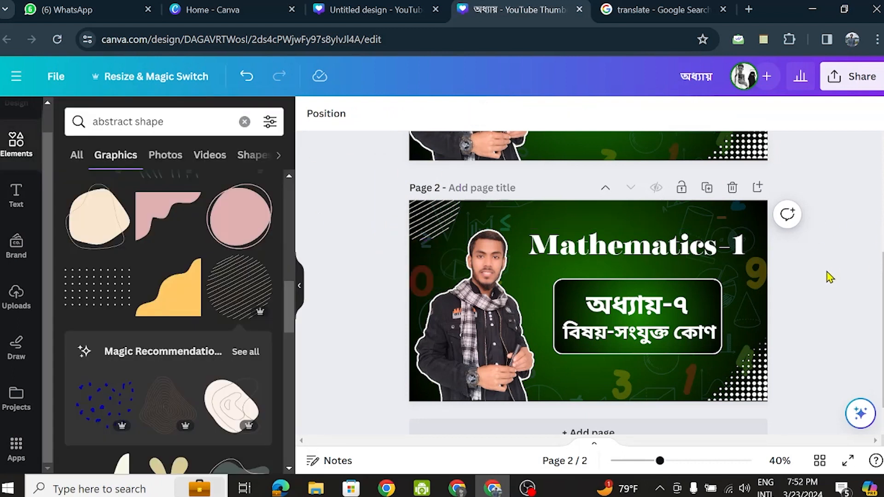
# Set up the design's download as a JPG file with quality 100
pyautogui.scroll(-1, 829, 277)
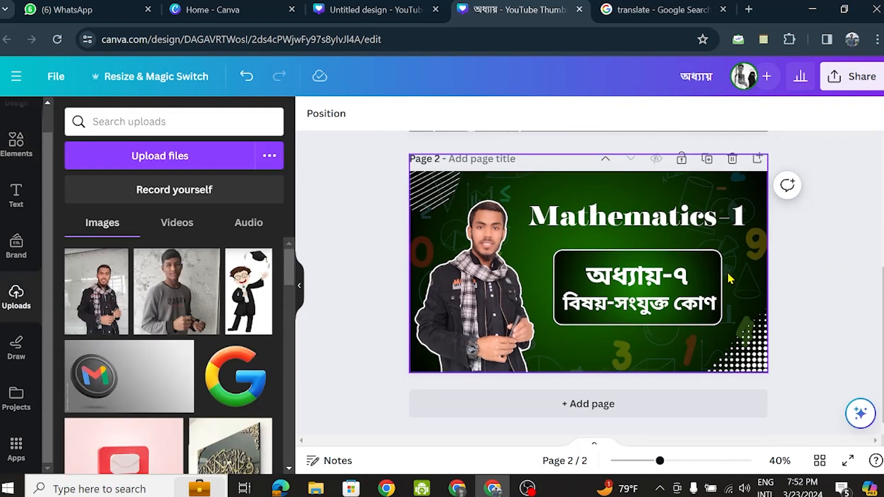
pyautogui.click(851, 87)
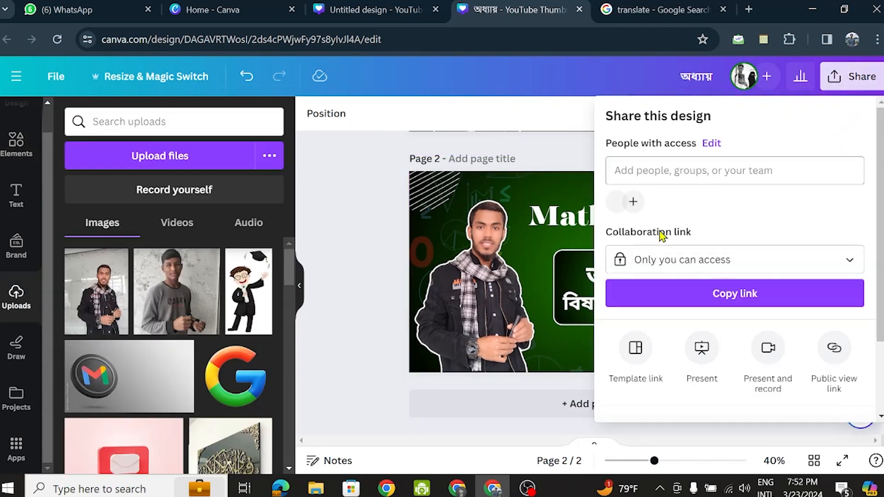
pyautogui.scroll(-3, 719, 362)
pyautogui.click(674, 335)
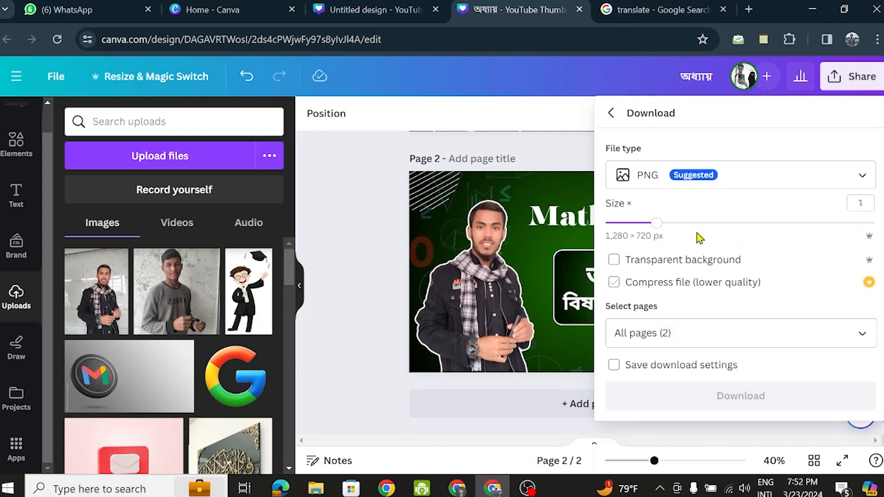
pyautogui.click(742, 180)
pyautogui.click(674, 221)
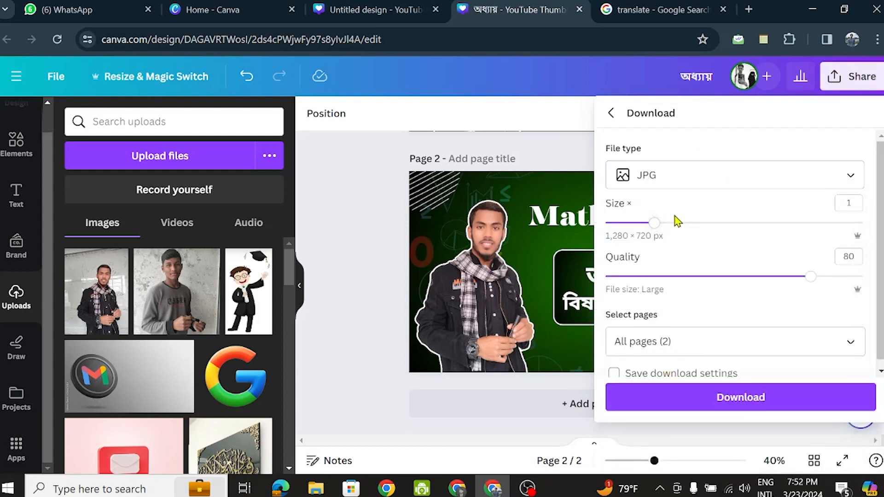
pyautogui.moveTo(809, 277); pyautogui.dragTo(863, 277)
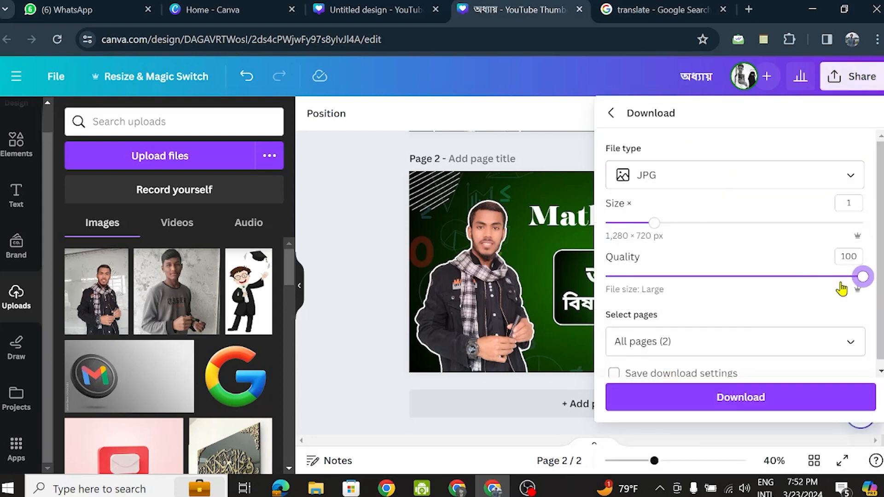
# Restrict the download to page 2 only and download the thumbnail
pyautogui.scroll(-1, 722, 339)
pyautogui.click(722, 340)
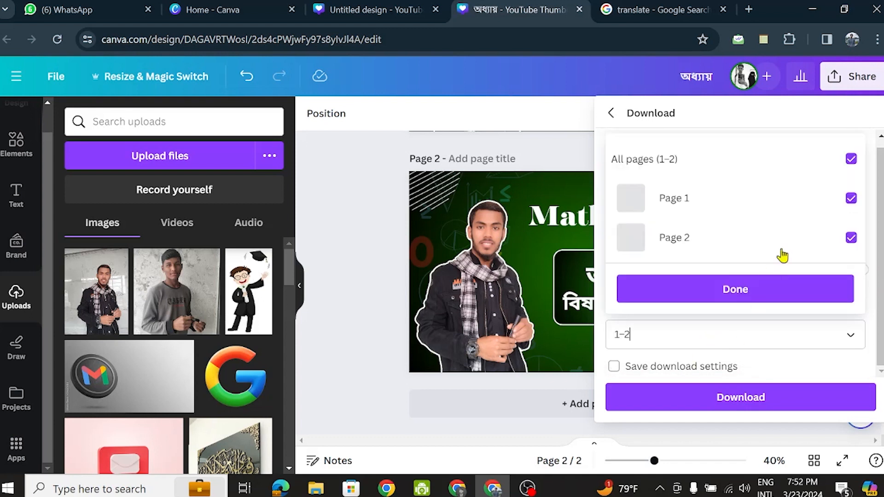
pyautogui.click(850, 159)
pyautogui.click(851, 198)
pyautogui.click(852, 198)
pyautogui.click(851, 236)
pyautogui.click(735, 290)
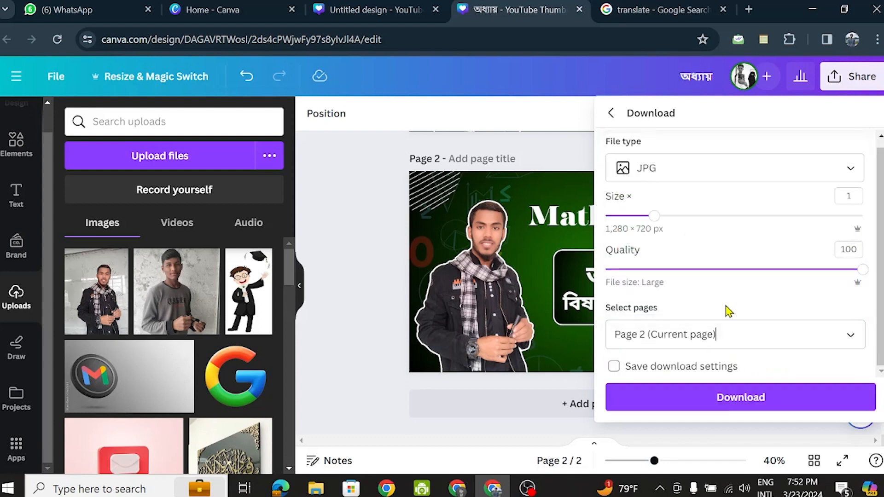
pyautogui.click(734, 405)
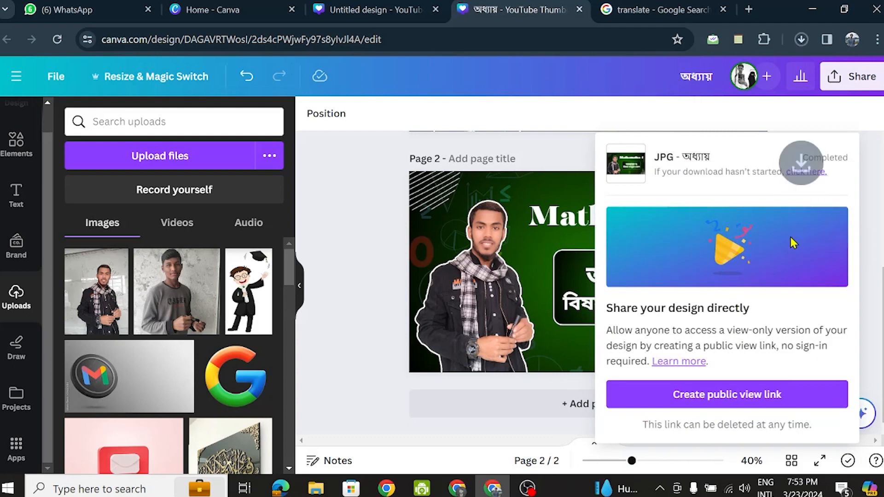
# Open the downloaded অধ্যায়.jpg in the image viewer and inspect the finished thumbnail up close
pyautogui.click(695, 83)
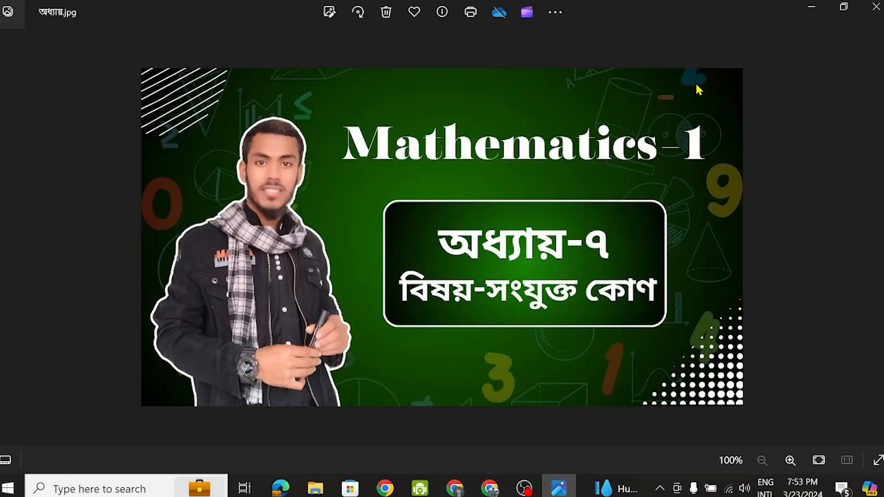
pyautogui.scroll(3, 268, 185)
pyautogui.scroll(-3, 191, 183)
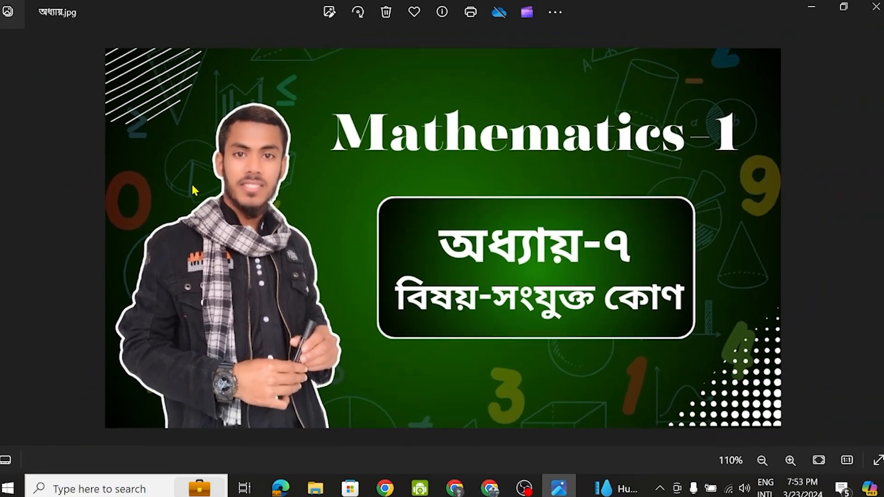